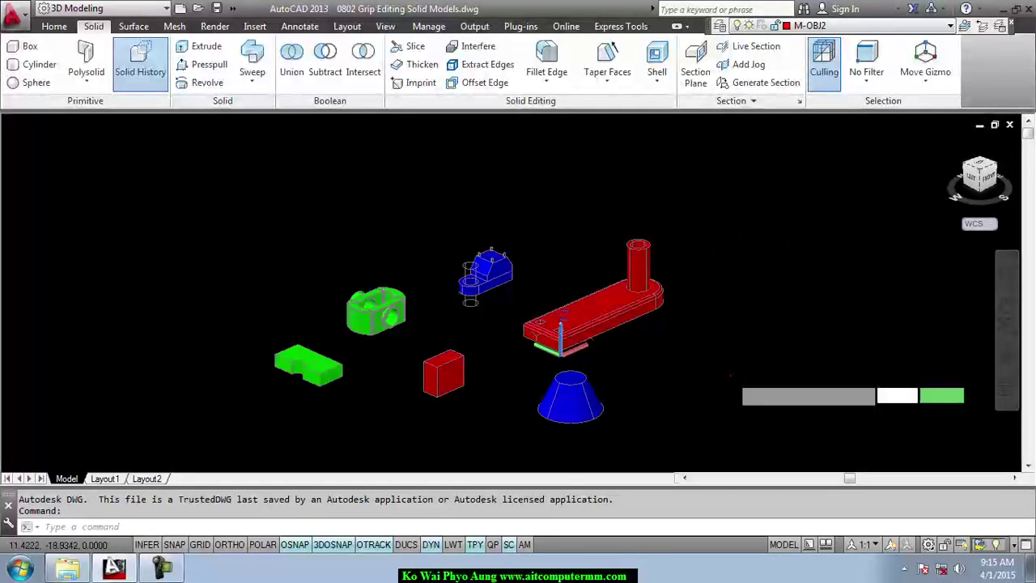
Zoom in close on the blue truncated cone and cancel the unfinished window selection.
scroll(676, 372, up, 1)
scroll(671, 372, up, 2)
scroll(688, 340, up, 2)
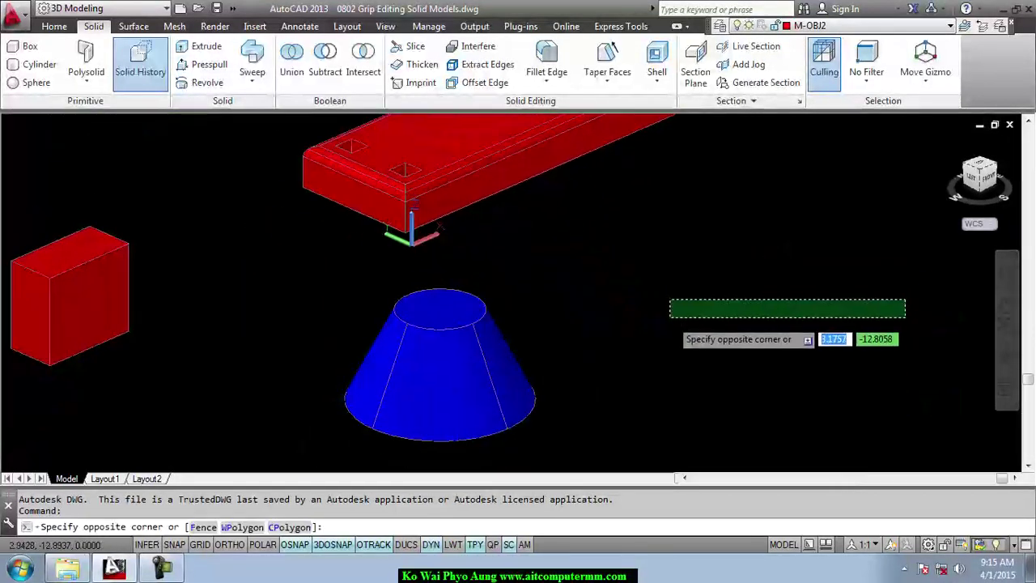
scroll(671, 317, up, 2)
scroll(671, 317, up, 2)
key(Escape)
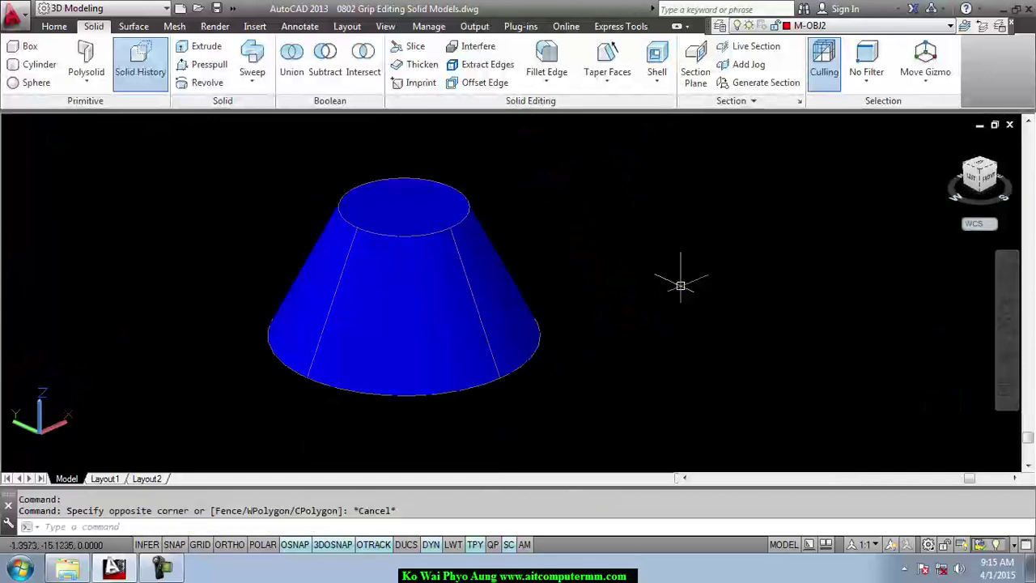
Select the blue cone, try its top and base radius grips without changing them, then show its properties.
click(417, 236)
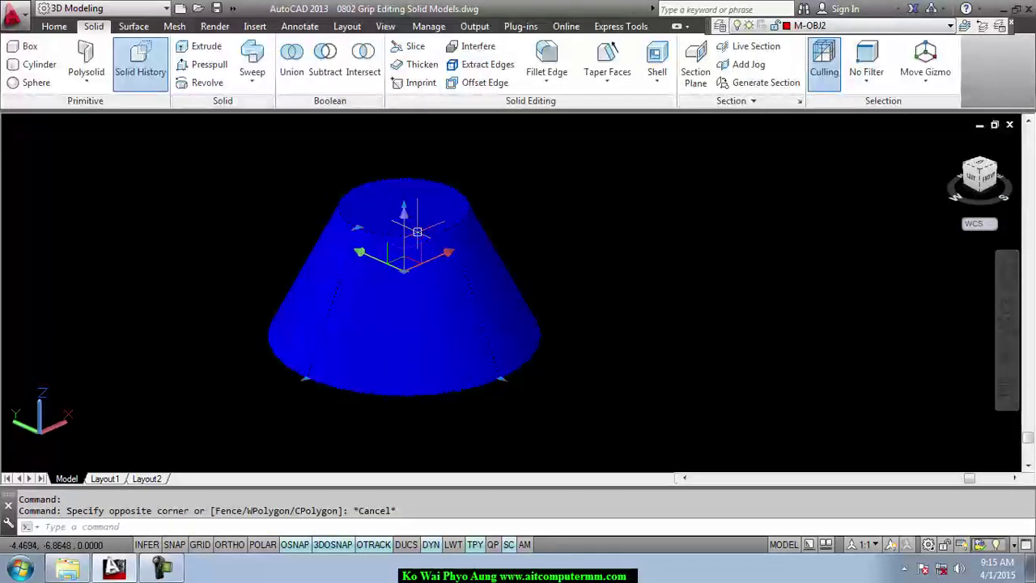
click(357, 227)
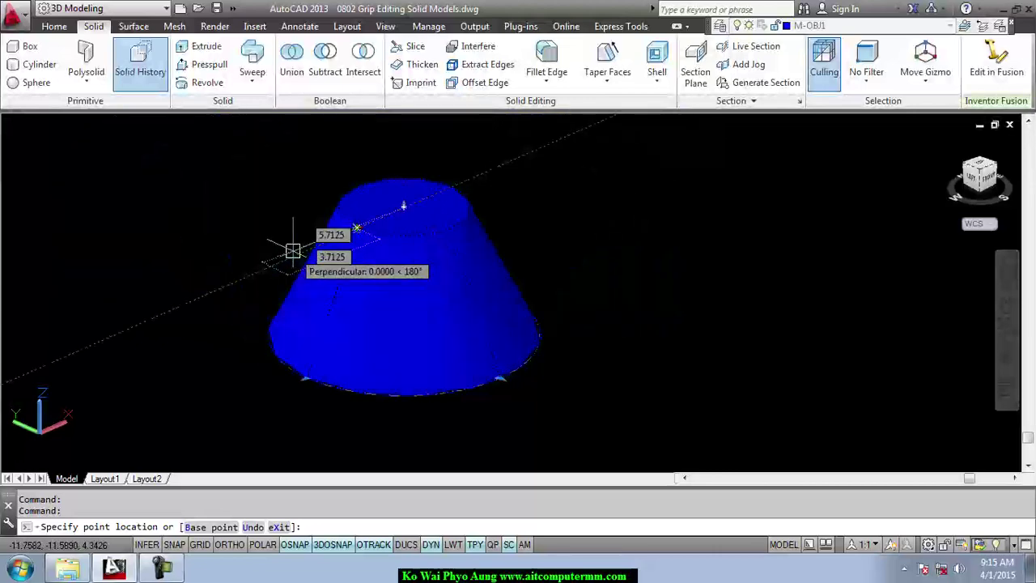
key(Escape)
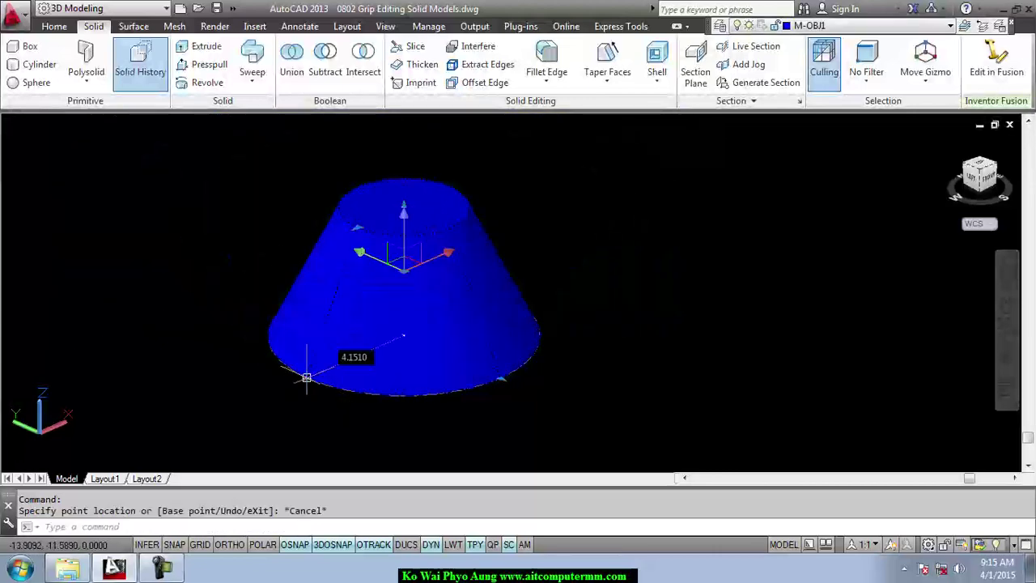
click(306, 378)
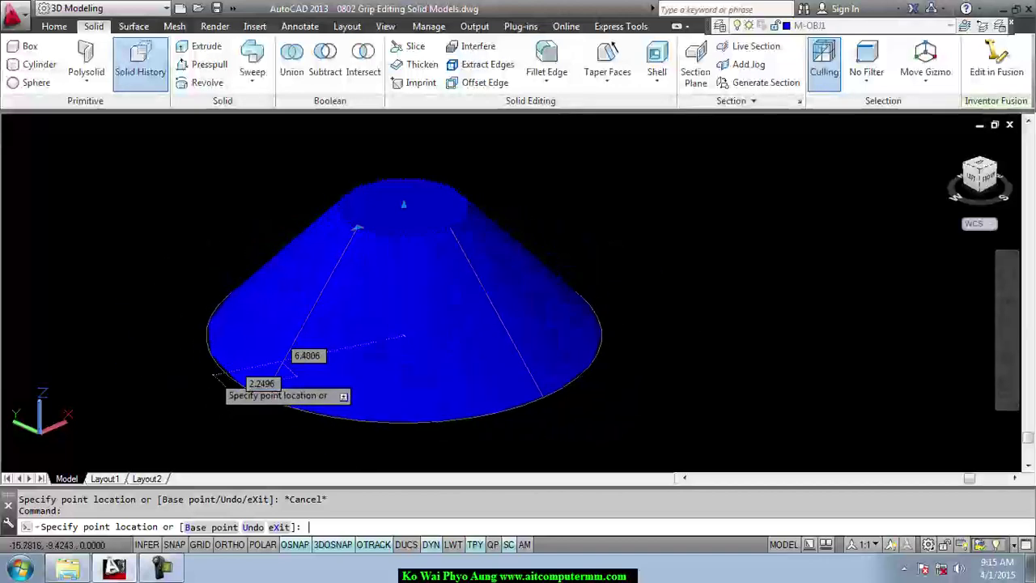
key(Escape)
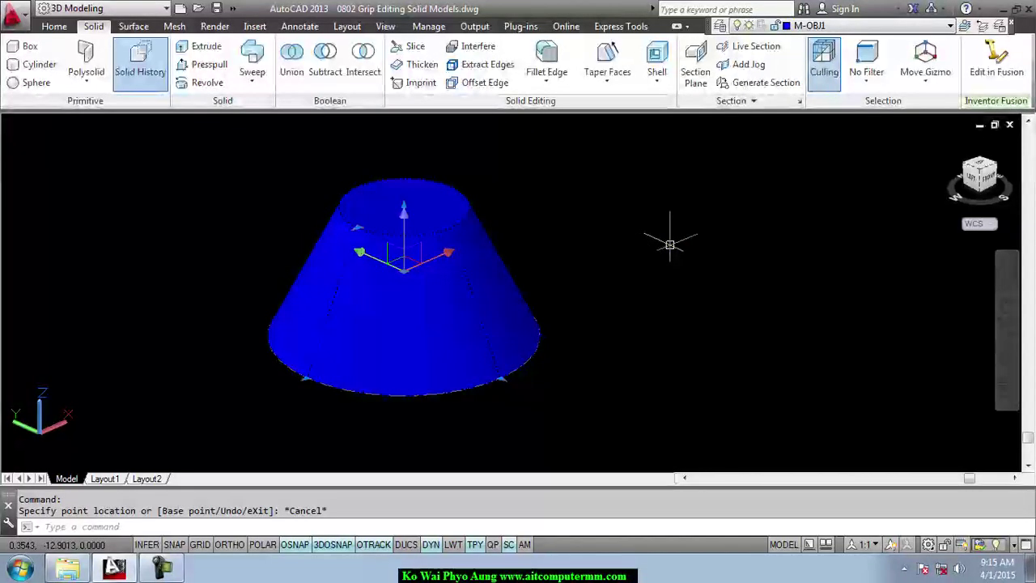
key(ctrl+1)
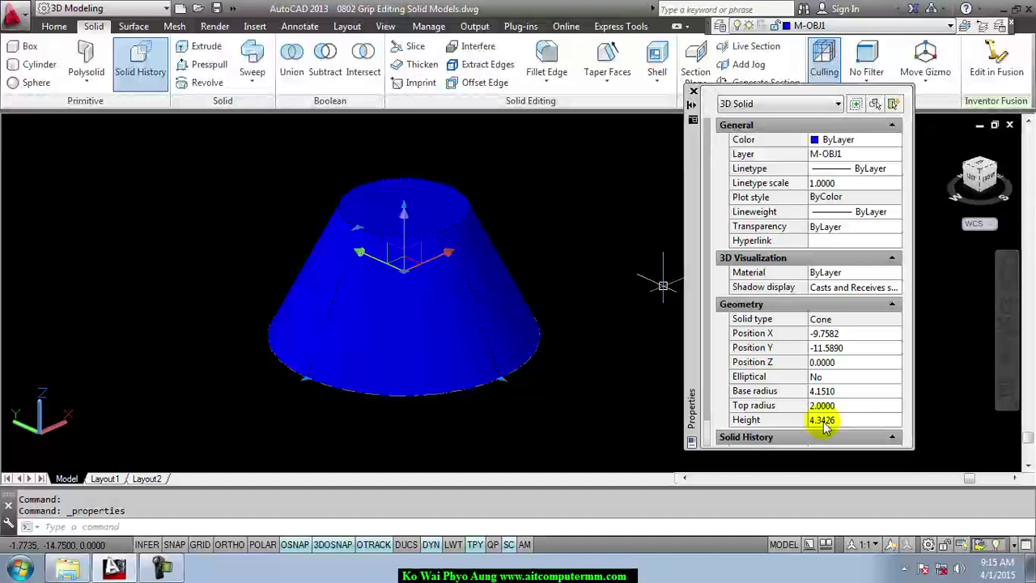
Give the cone base radius 3, top radius 1 and height 3 in Properties, then close the palette.
click(821, 391)
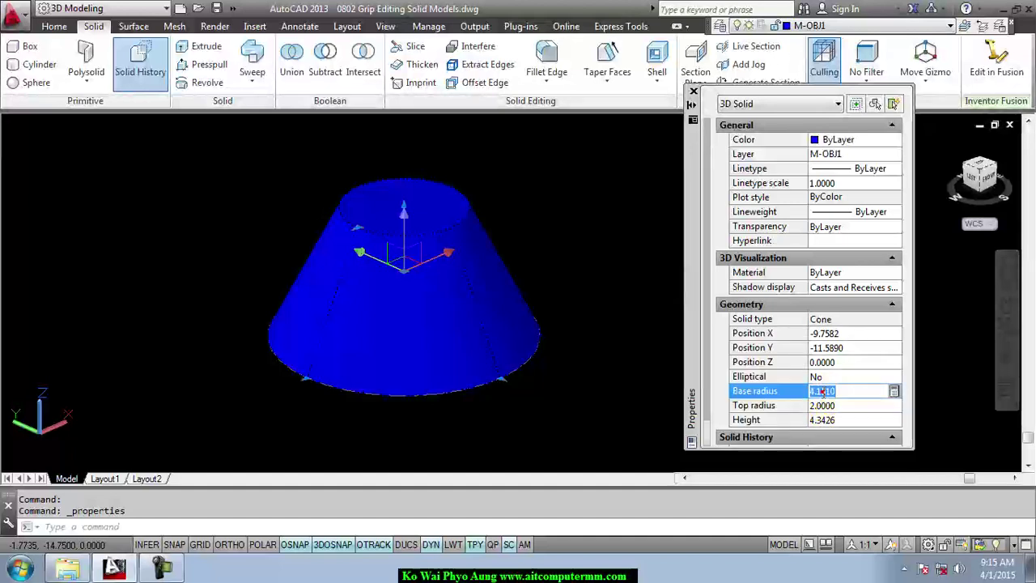
text(3)
key(Return)
click(837, 405)
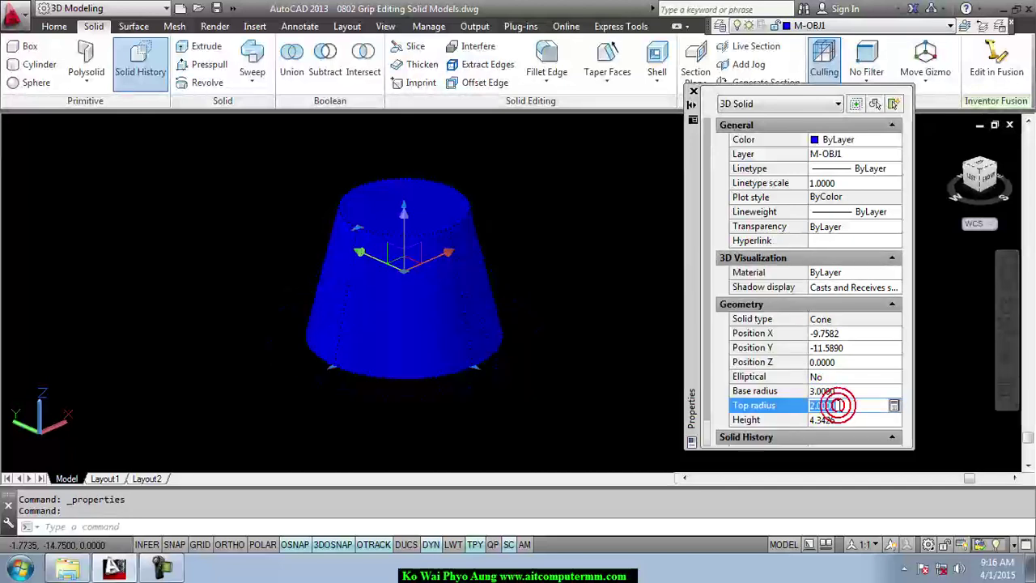
text(1)
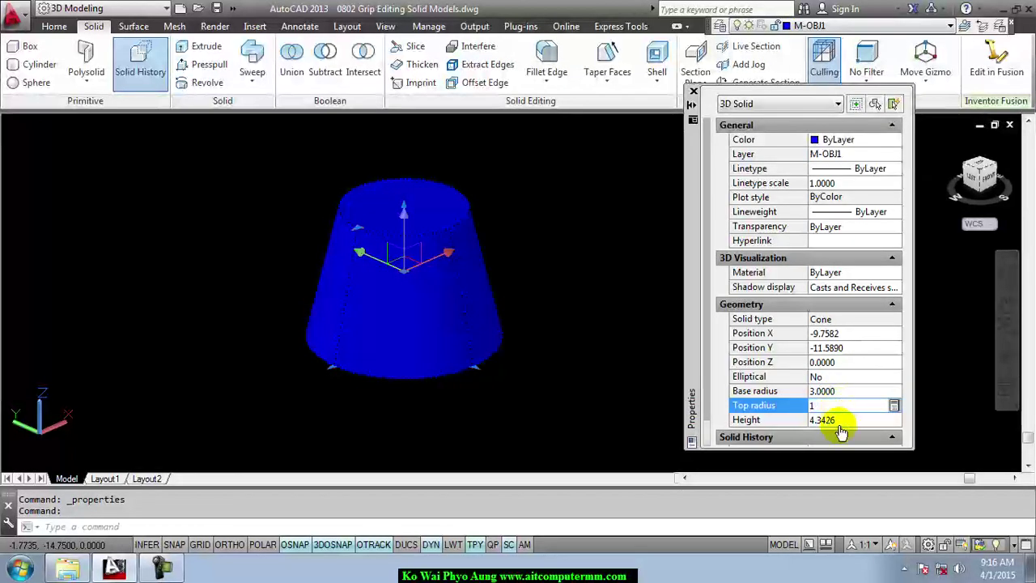
click(837, 421)
text(3)
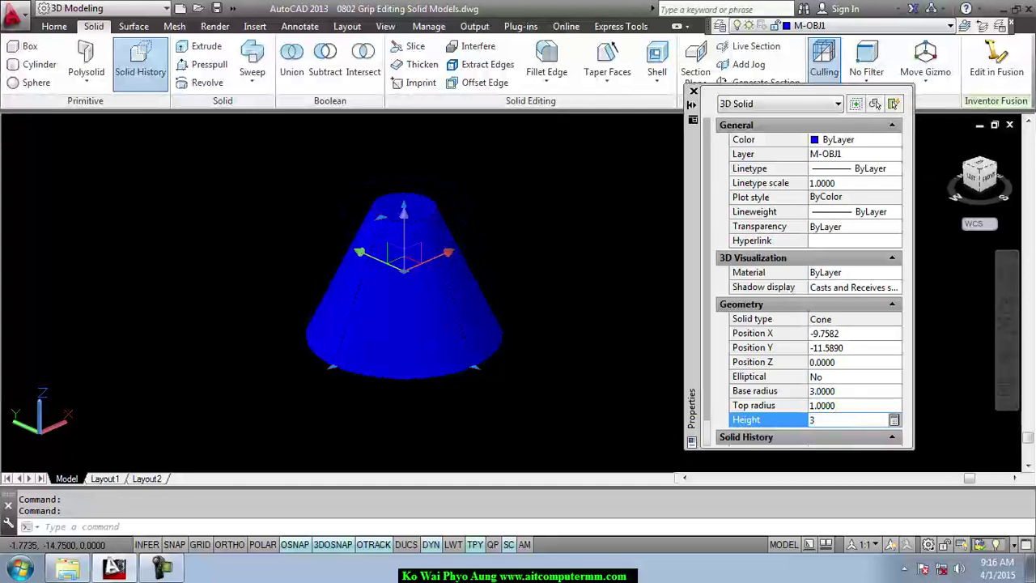
key(Return)
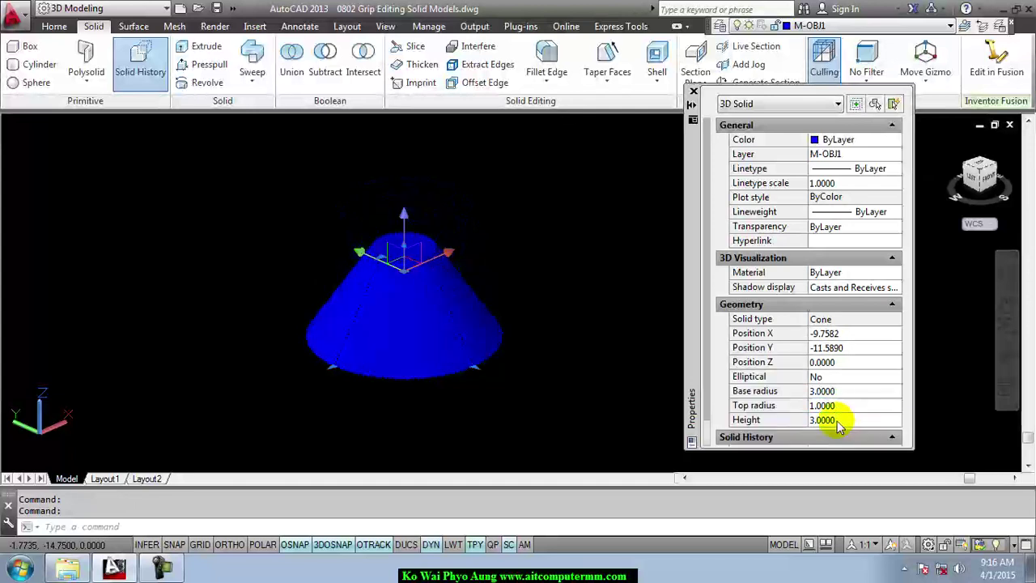
click(693, 91)
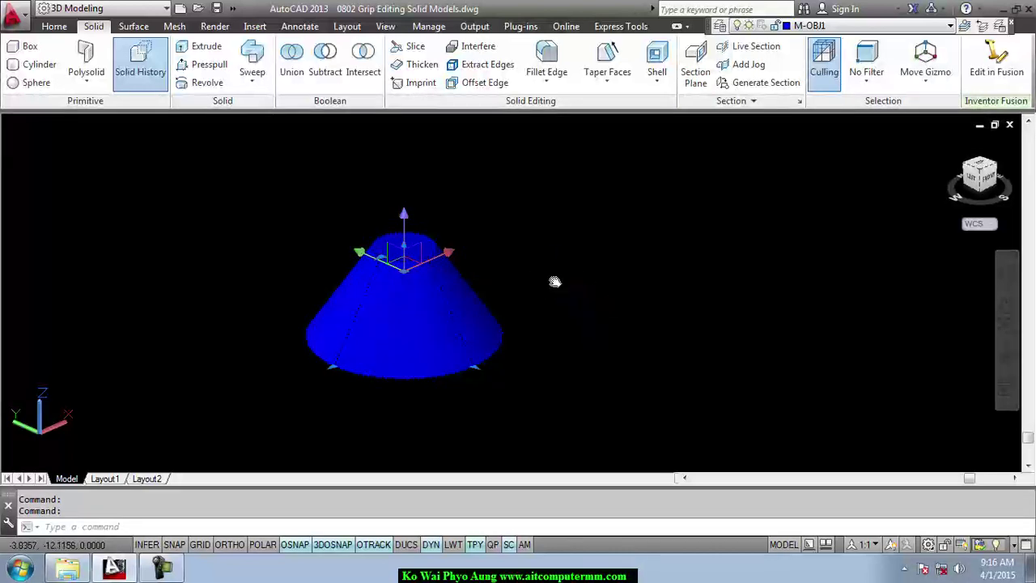
Pan over to the red box, clear the cone's selection and select the box.
mouse_move(555, 282)
middle_down()
mouse_move(590, 268)
mouse_move(671, 340)
middle_up()
mouse_move(752, 297)
middle_down()
mouse_move(525, 295)
mouse_move(602, 294)
mouse_move(536, 331)
middle_up()
key(Escape)
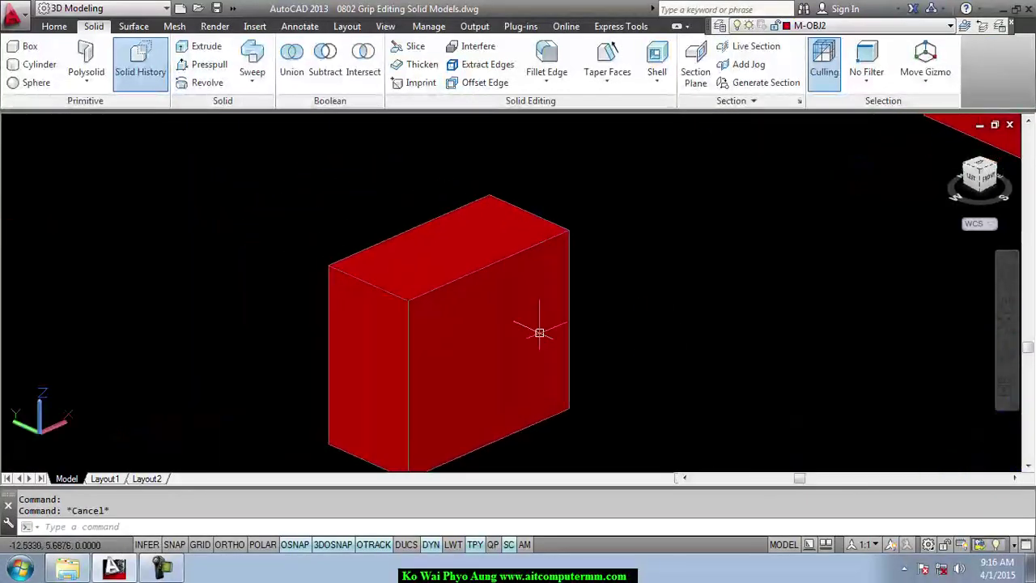
click(470, 323)
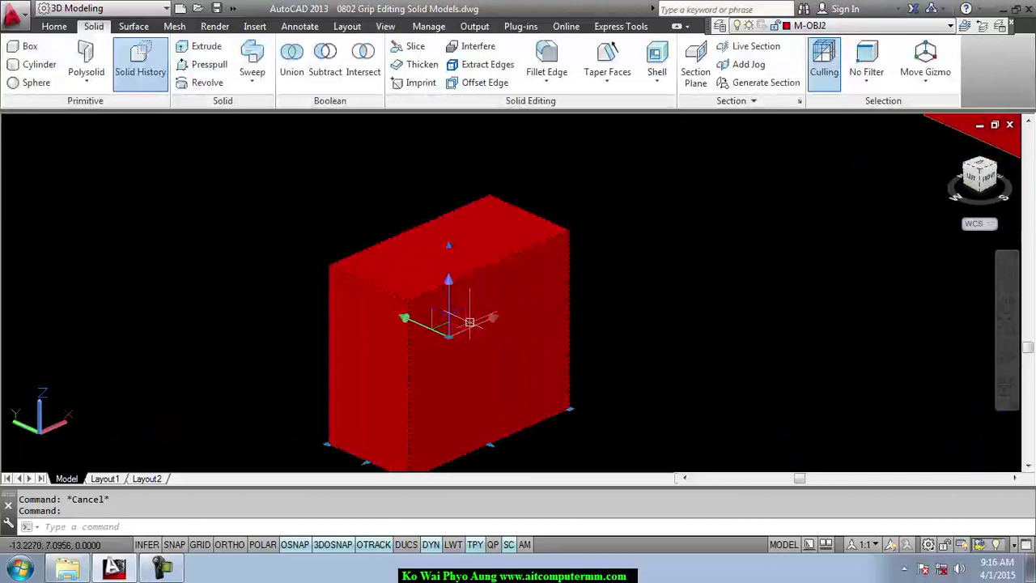
middle_drag(666, 284, 650, 255)
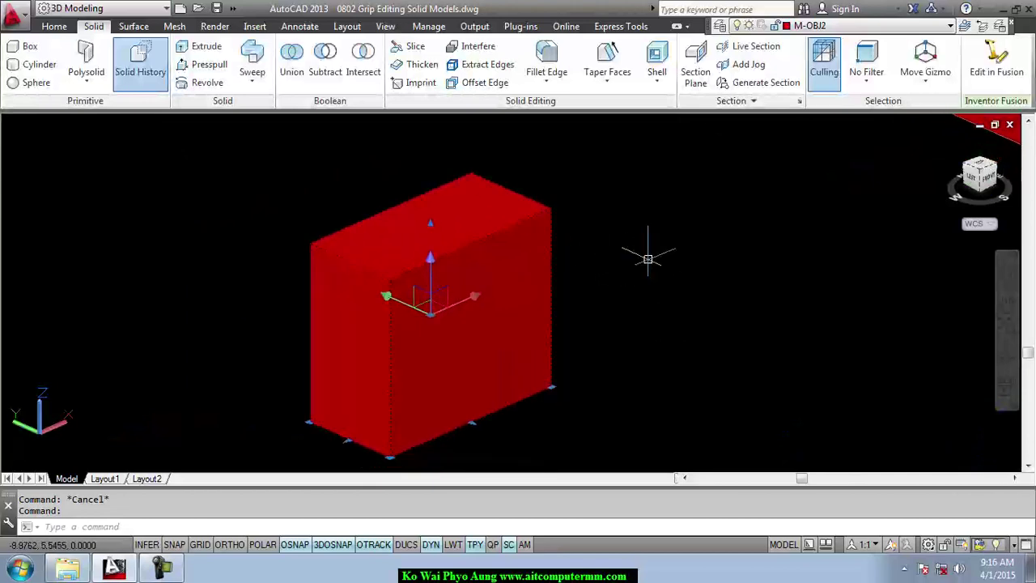
Try the box's top-face and lower-edge grips without changing them, then show its properties.
click(430, 224)
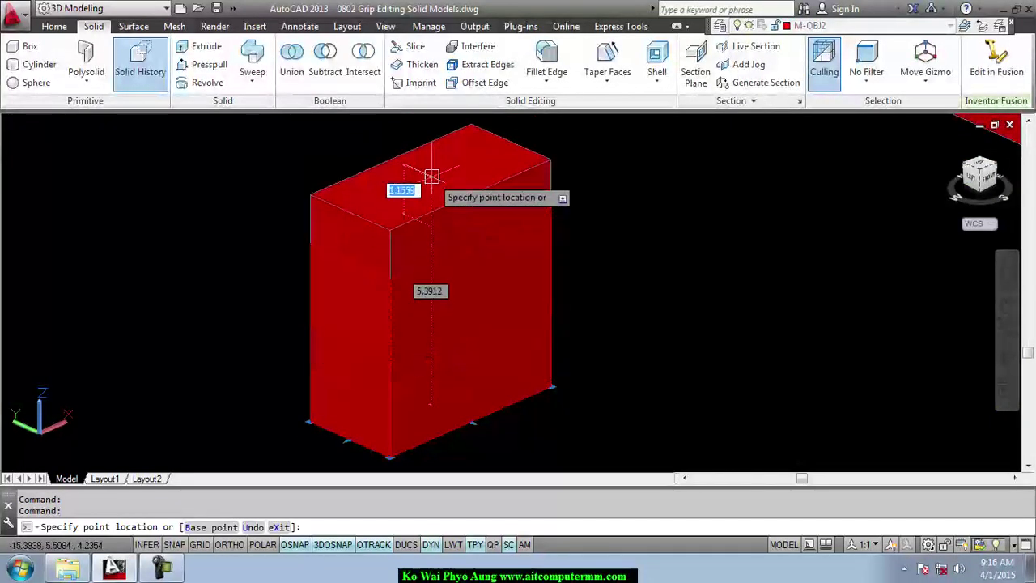
key(Escape)
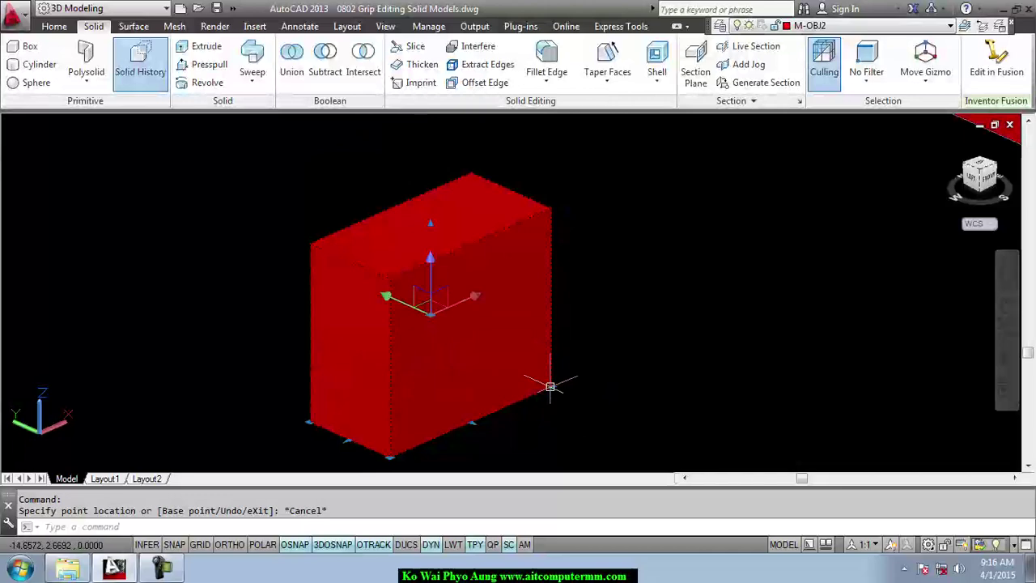
click(469, 421)
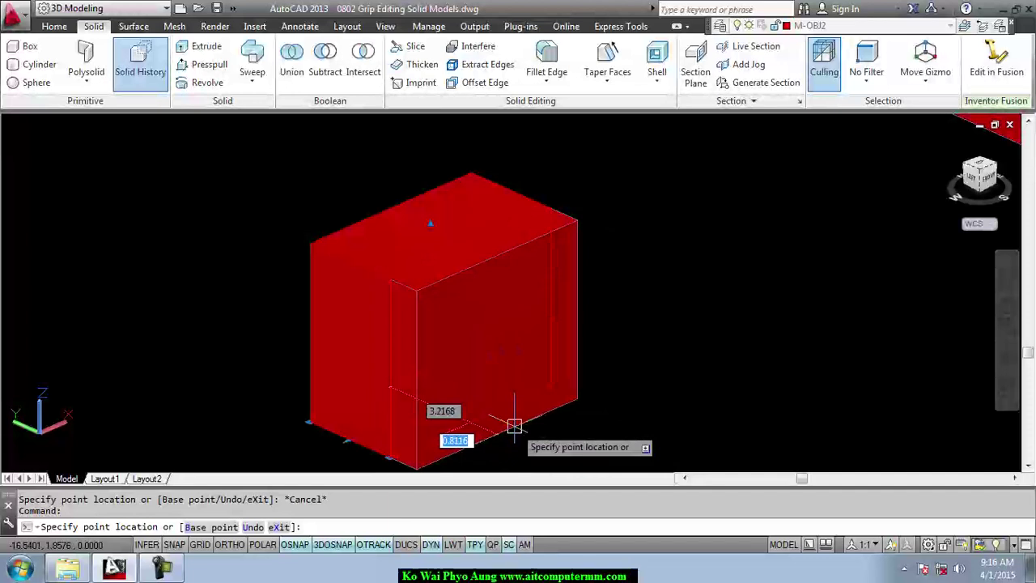
key(Escape)
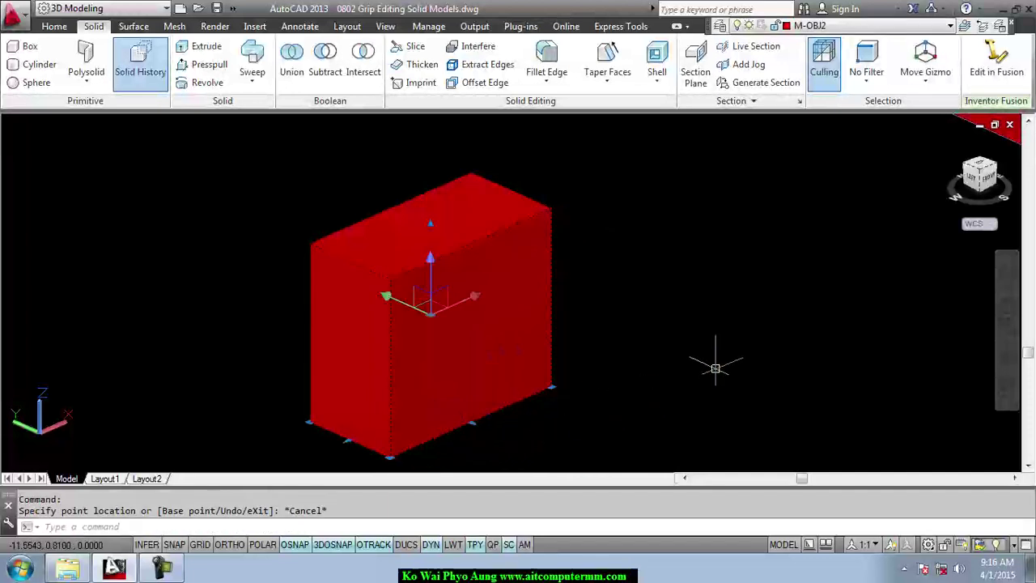
key(ctrl+1)
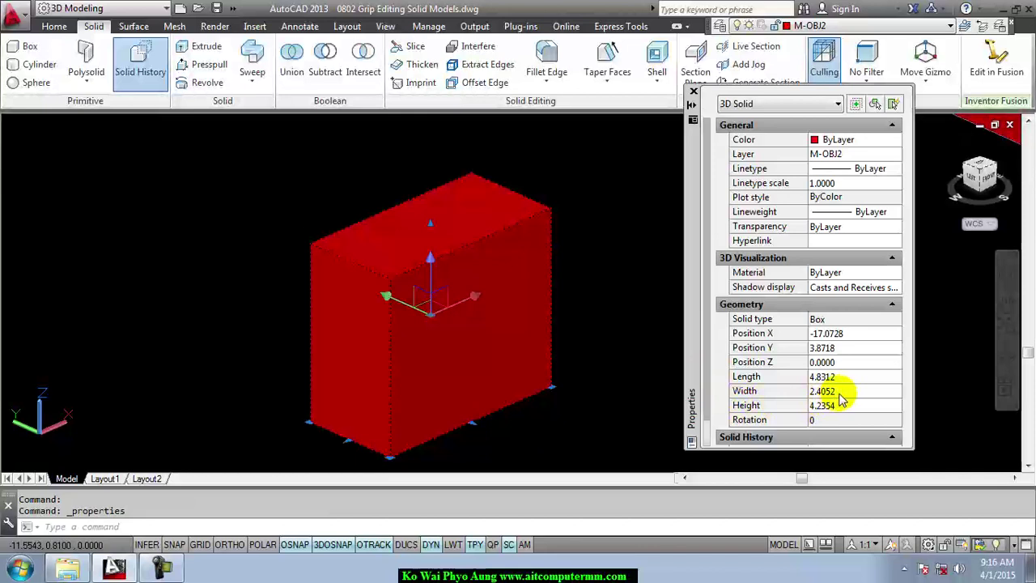
Set the red box's width to 3 and height to 5, close Properties and deselect it.
click(842, 392)
double_click(838, 392)
text(3)
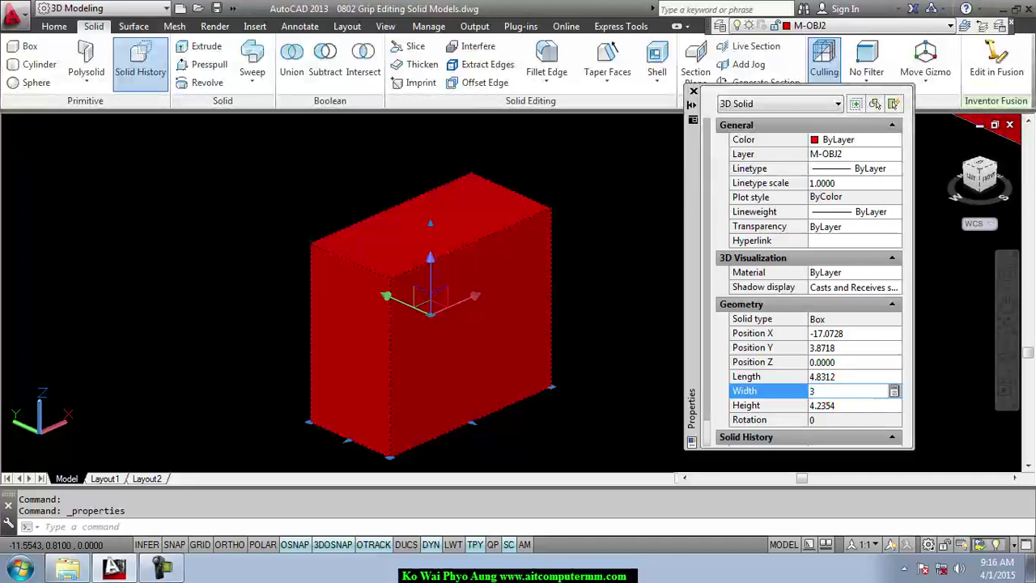
click(834, 407)
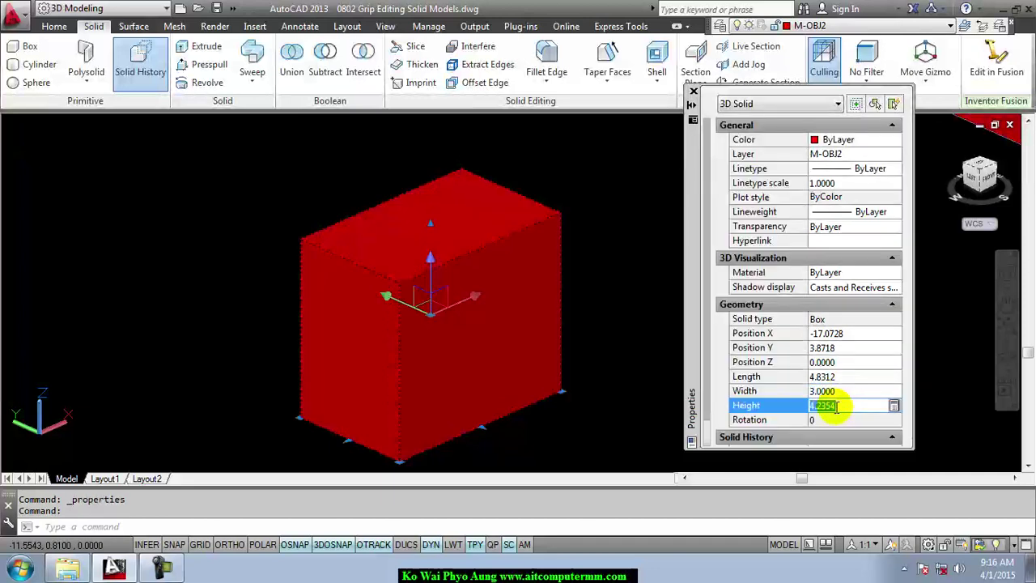
text(5)
key(Return)
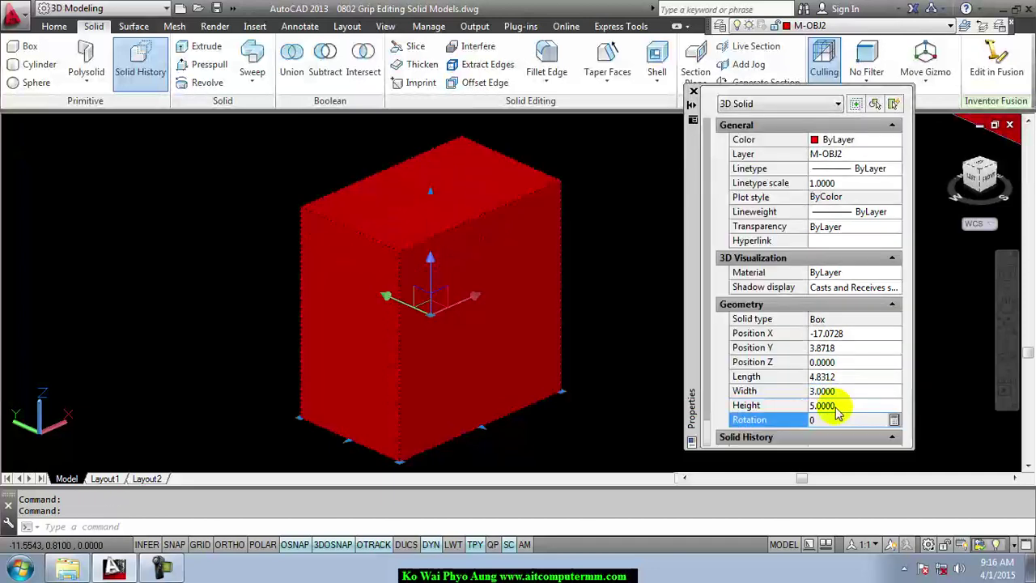
click(850, 420)
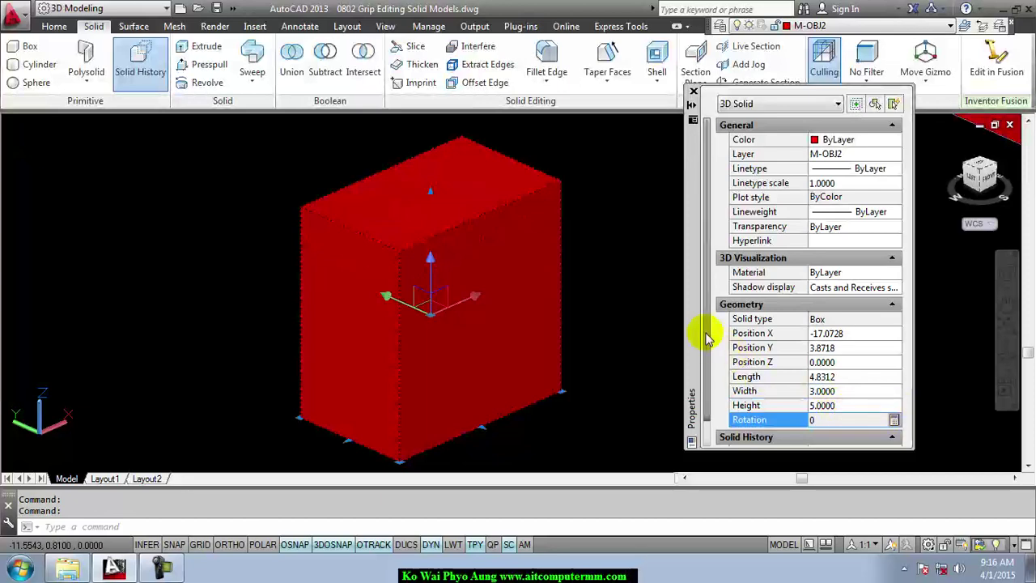
click(693, 91)
key(Escape)
Zoom out and pan to bring the green notched block into close view.
scroll(642, 155, down, 3)
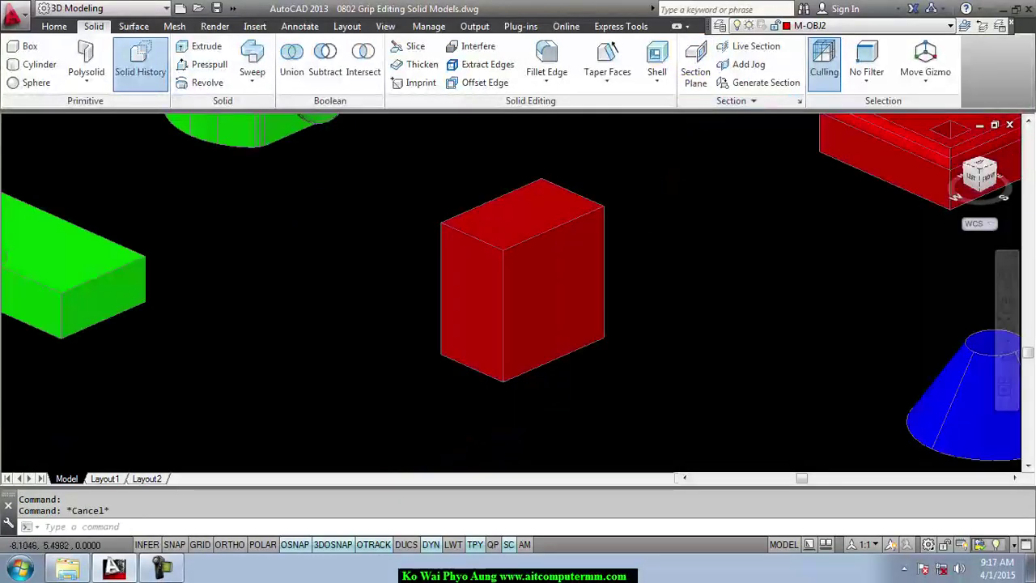
scroll(499, 286, down, 2)
middle_drag(500, 286, 685, 354)
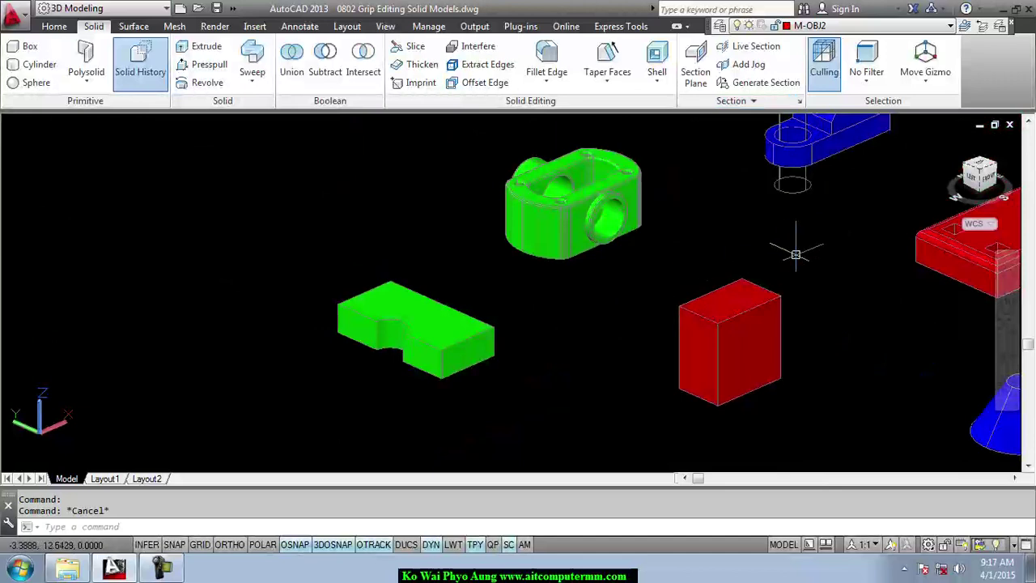
scroll(600, 326, up, 2)
mouse_move(595, 331)
middle_down()
mouse_move(675, 323)
mouse_move(703, 301)
mouse_move(685, 292)
middle_up()
scroll(675, 324, up, 3)
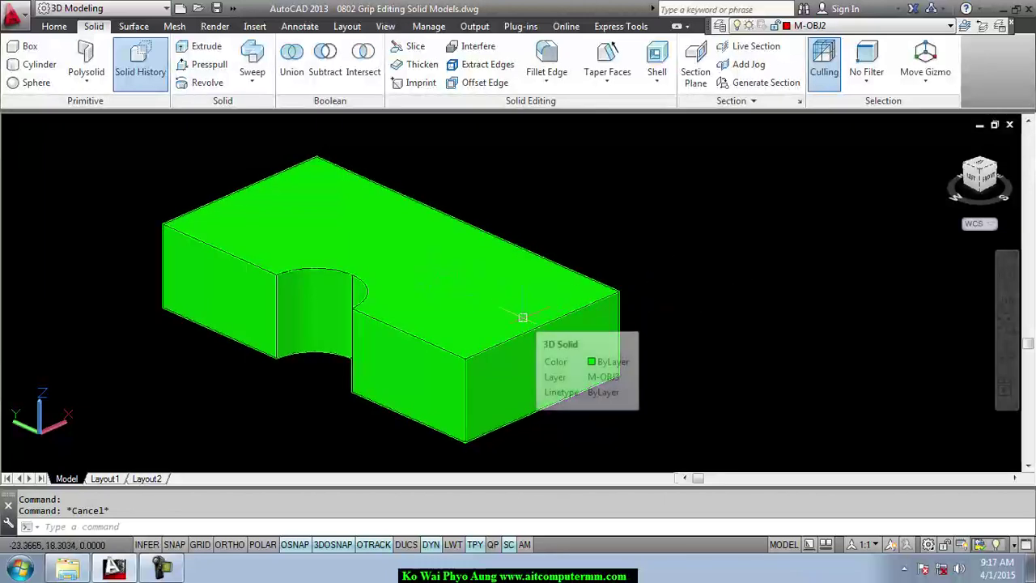
mouse_move(523, 317)
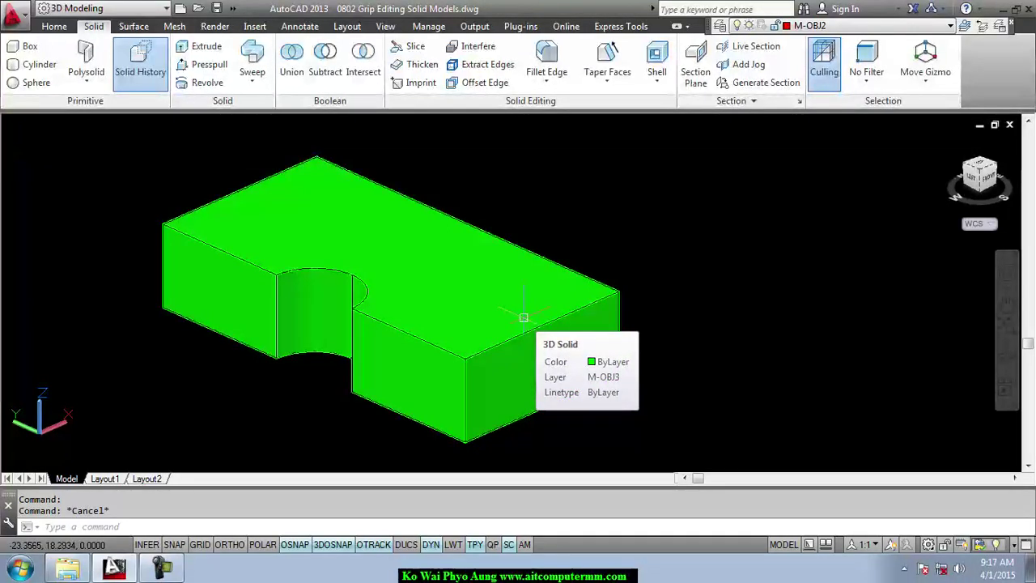
Select the green block, glance at its properties, then close them and clear the selection.
click(518, 322)
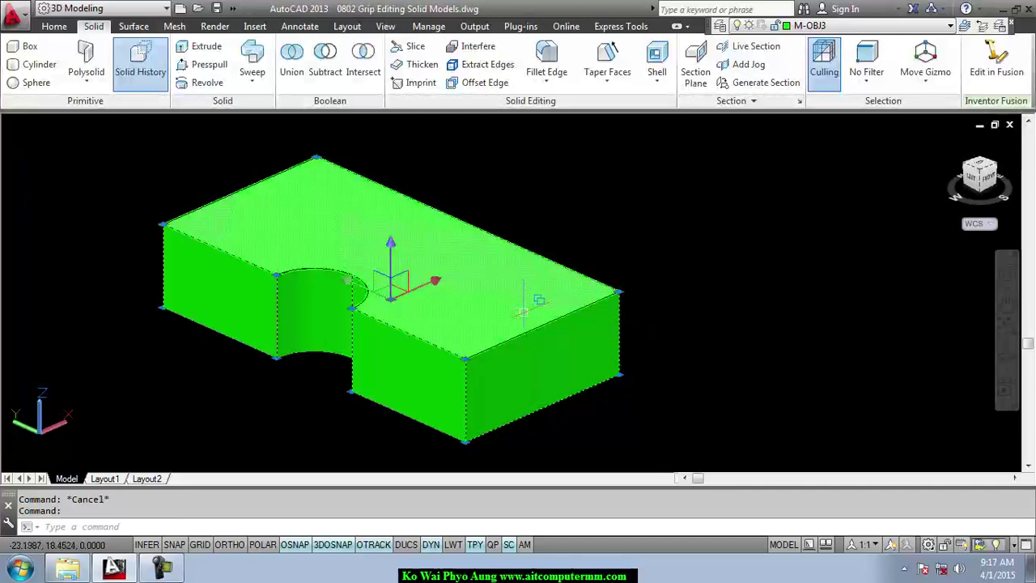
double_click(525, 312)
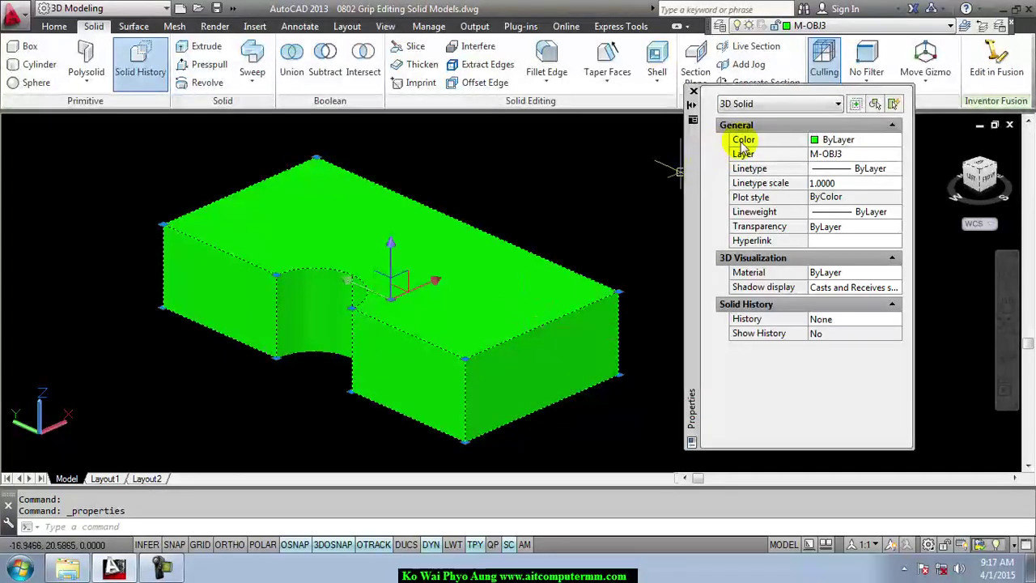
click(694, 91)
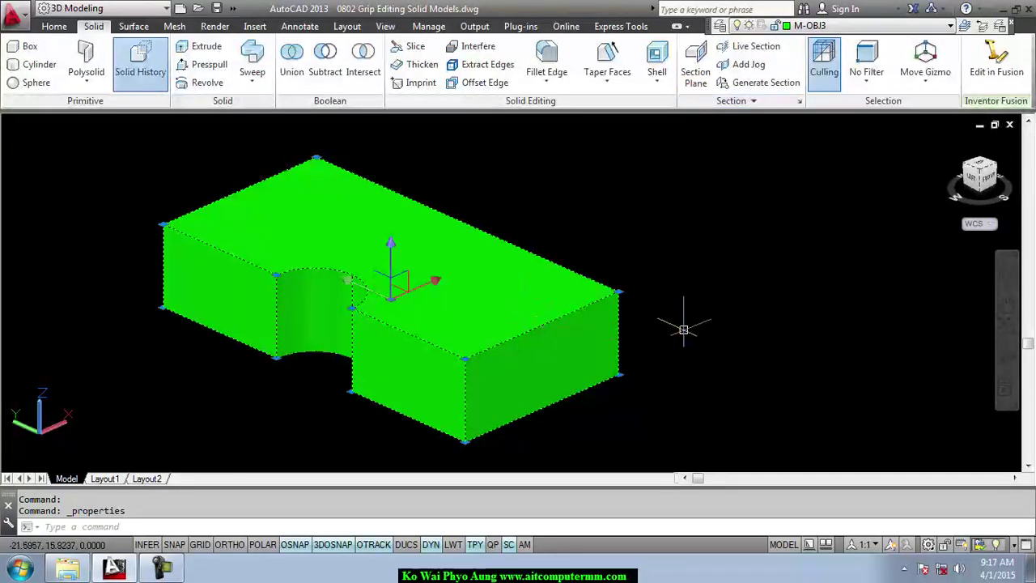
key(Escape)
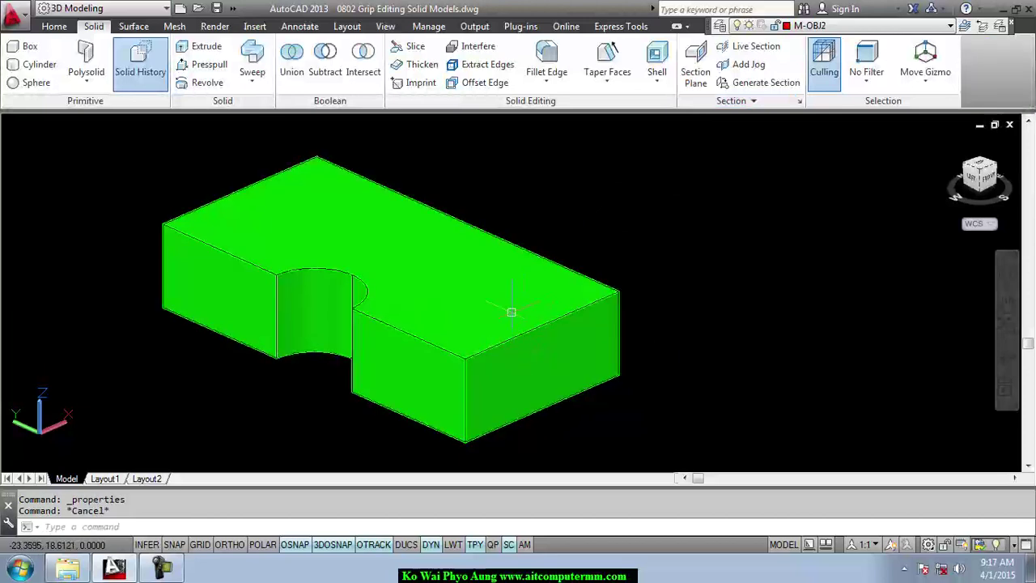
click(512, 312)
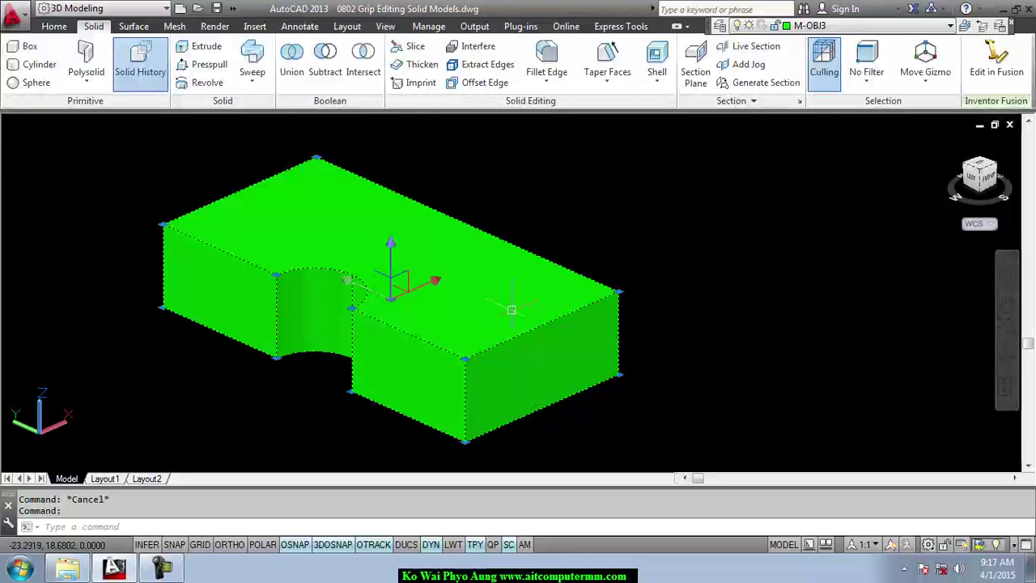
key(Escape)
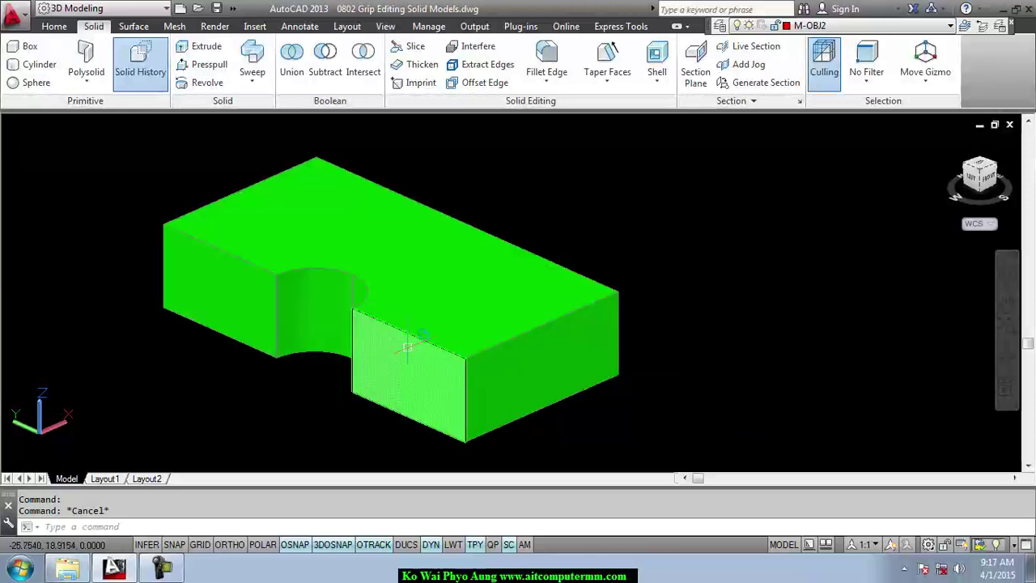
ctrl+click(550, 369)
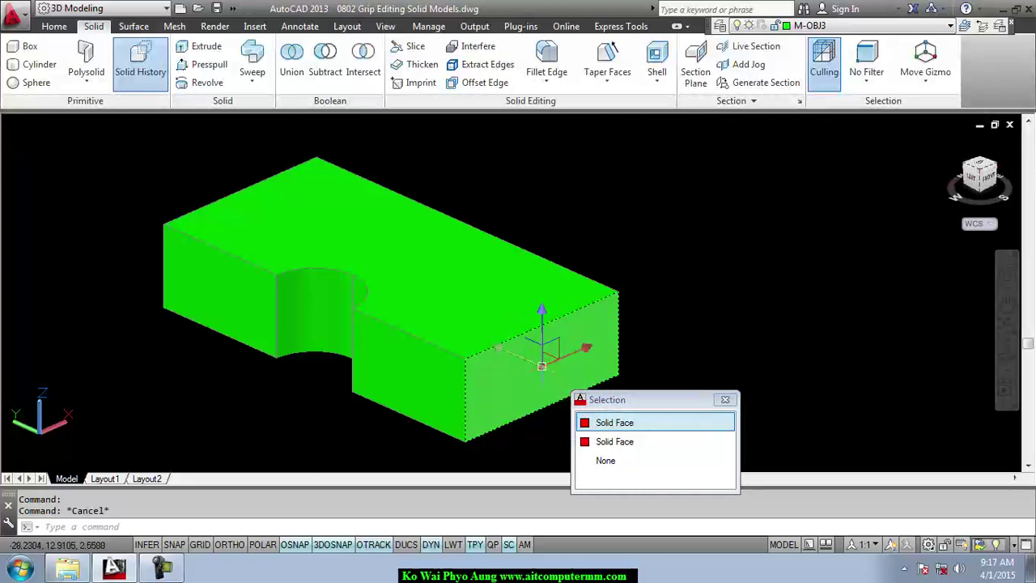
key(Escape)
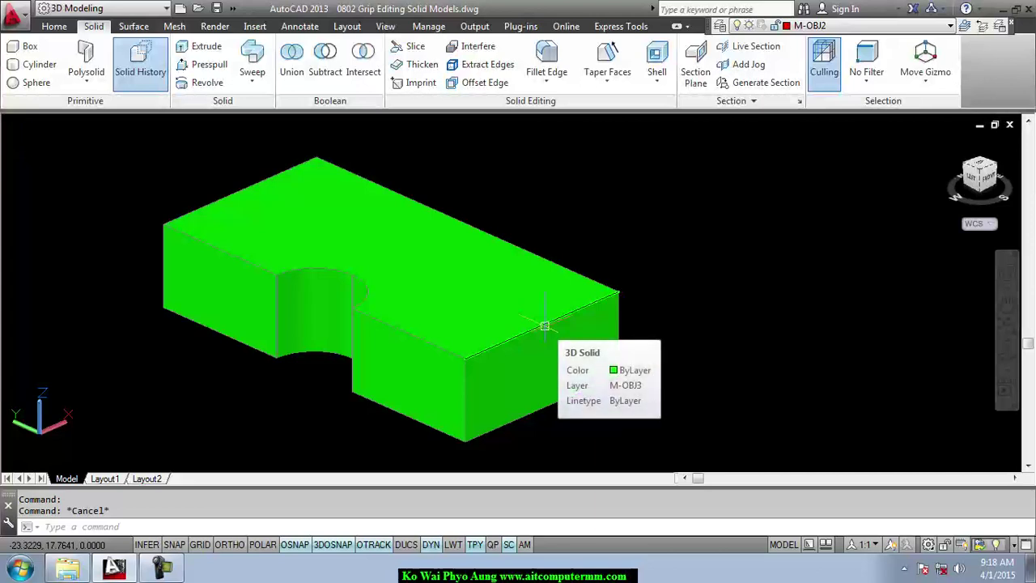
ctrl+click(545, 326)
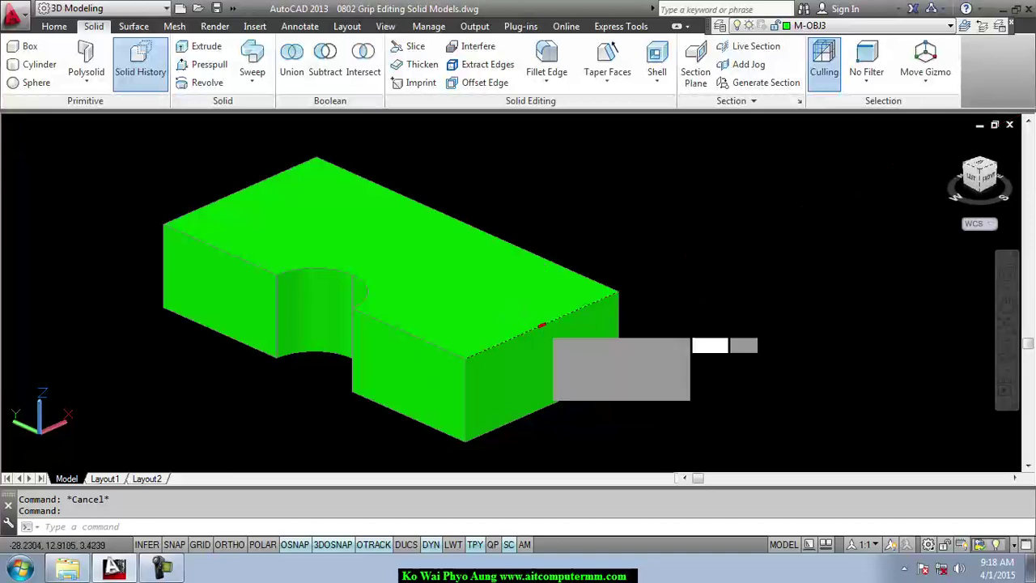
click(545, 325)
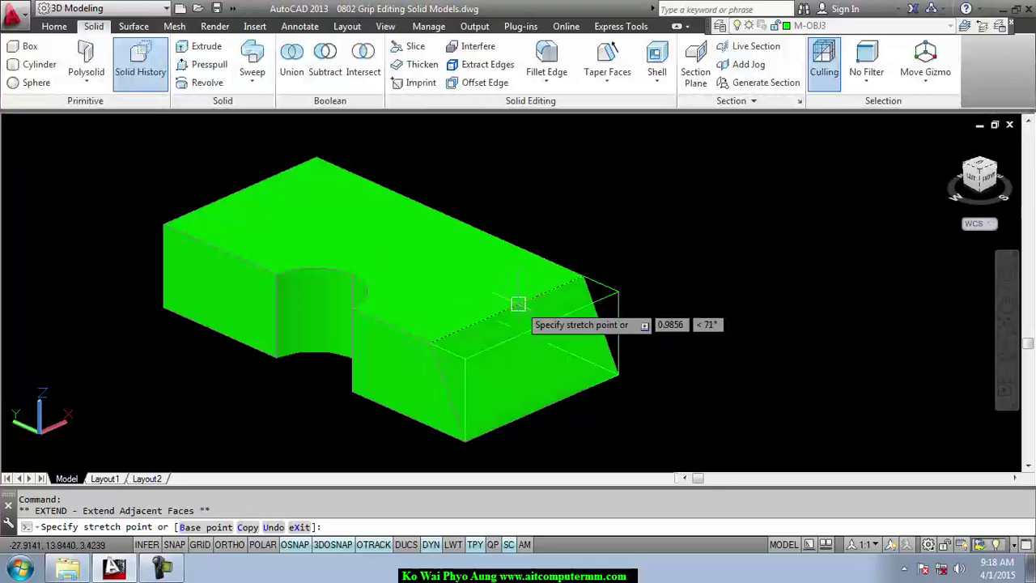
key(Escape)
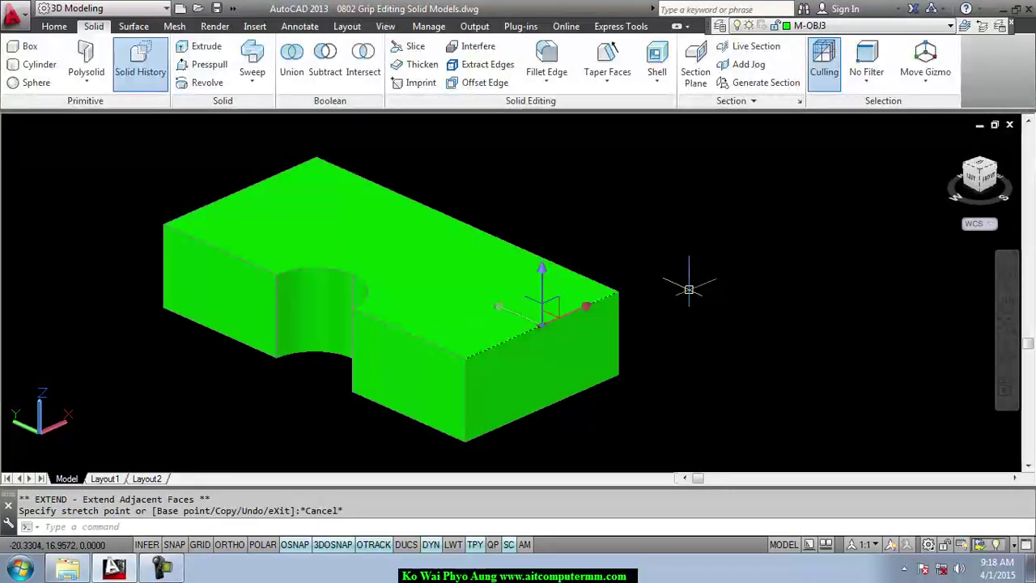
Change the default subobject selection gizmo from Move Gizmo to No Gizmo.
click(53, 26)
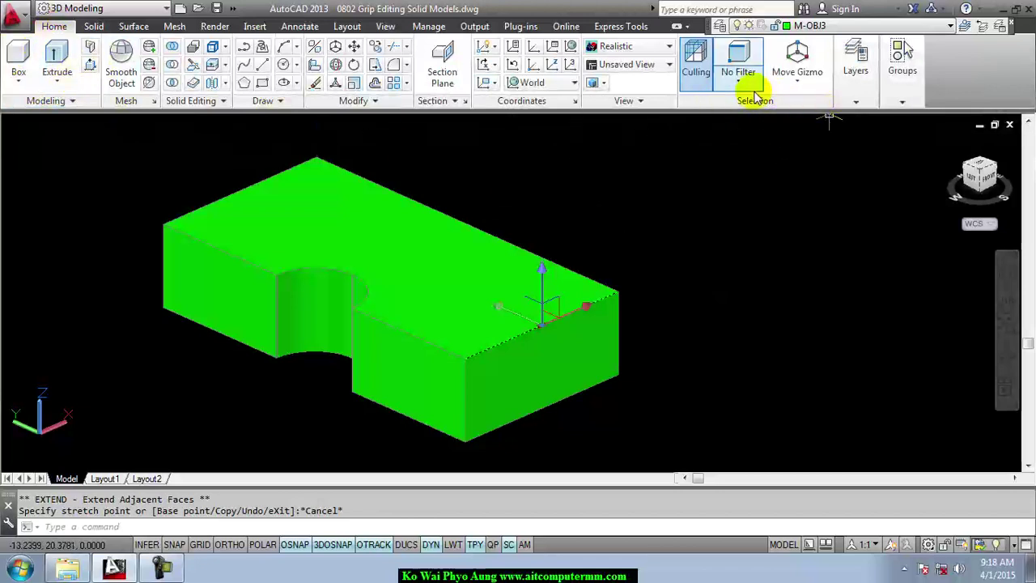
click(95, 28)
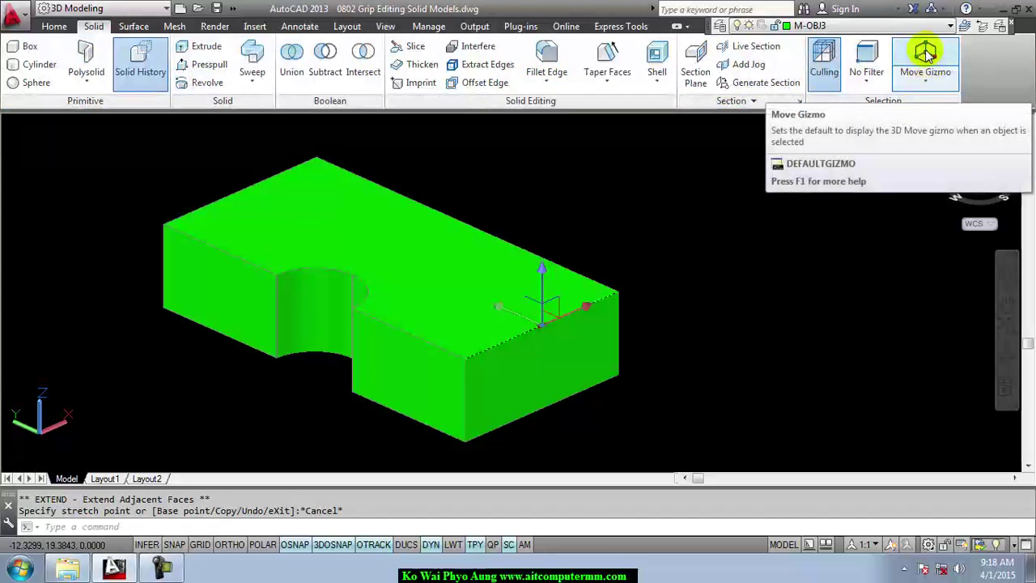
click(928, 86)
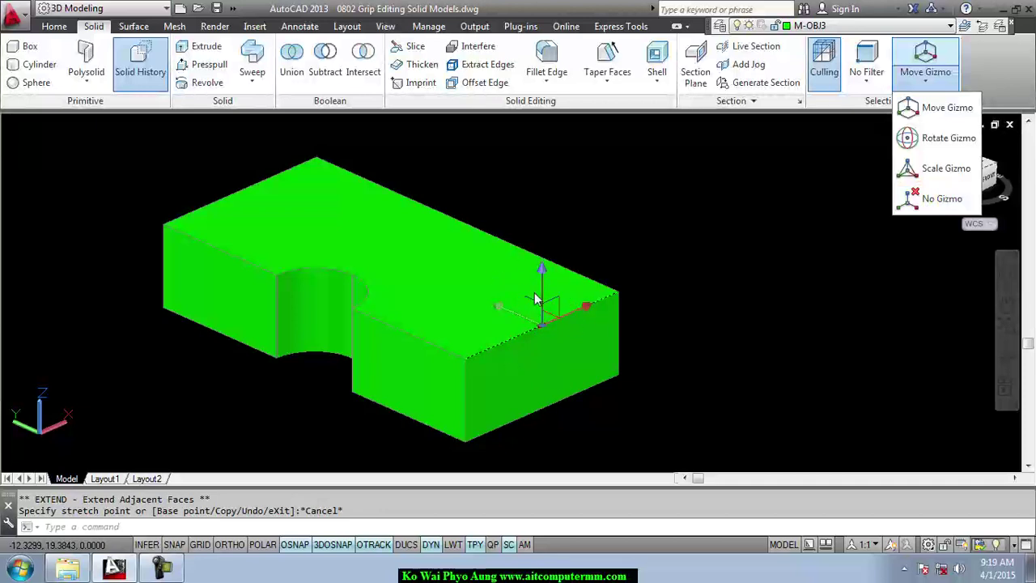
click(922, 208)
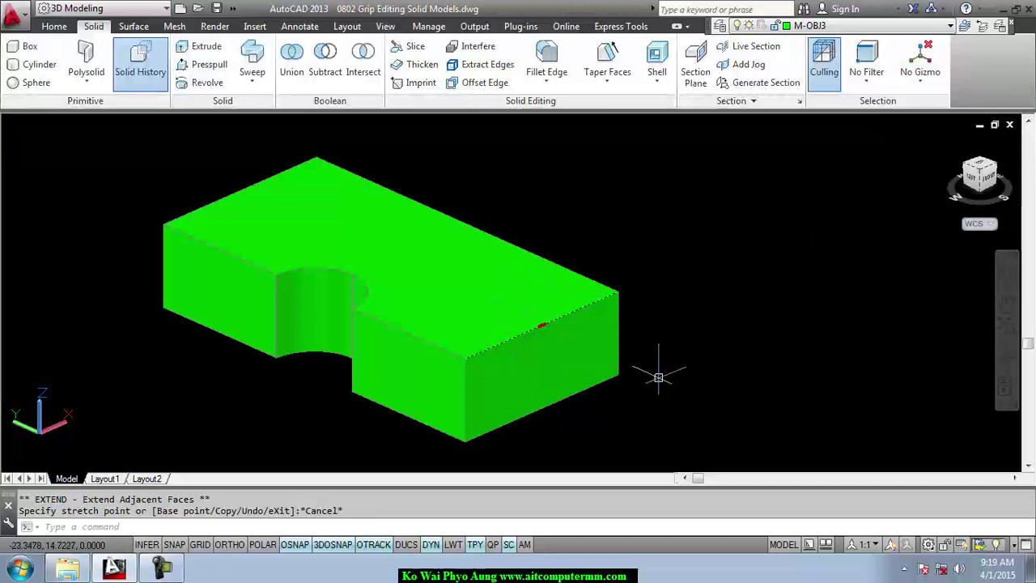
Stretch the green block's top edge and the opposite top edge by 1 unit each.
click(542, 327)
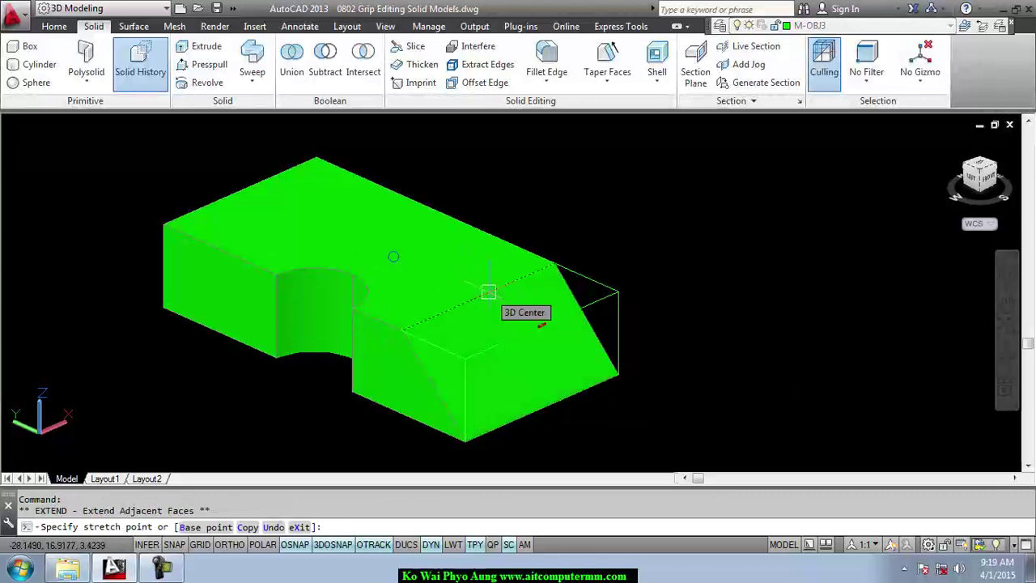
text(1)
key(Return)
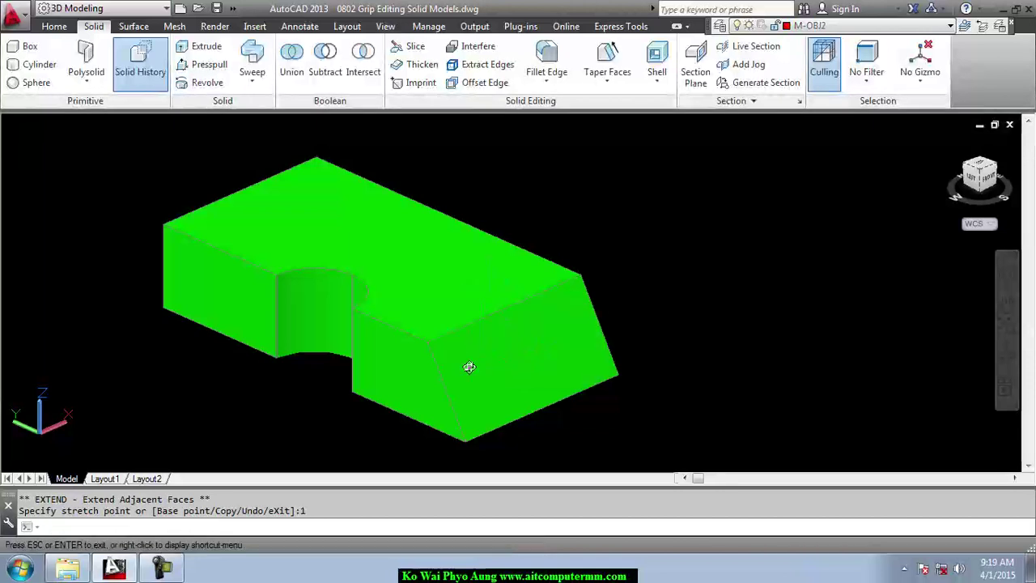
shift+middle_drag(511, 359, 603, 359)
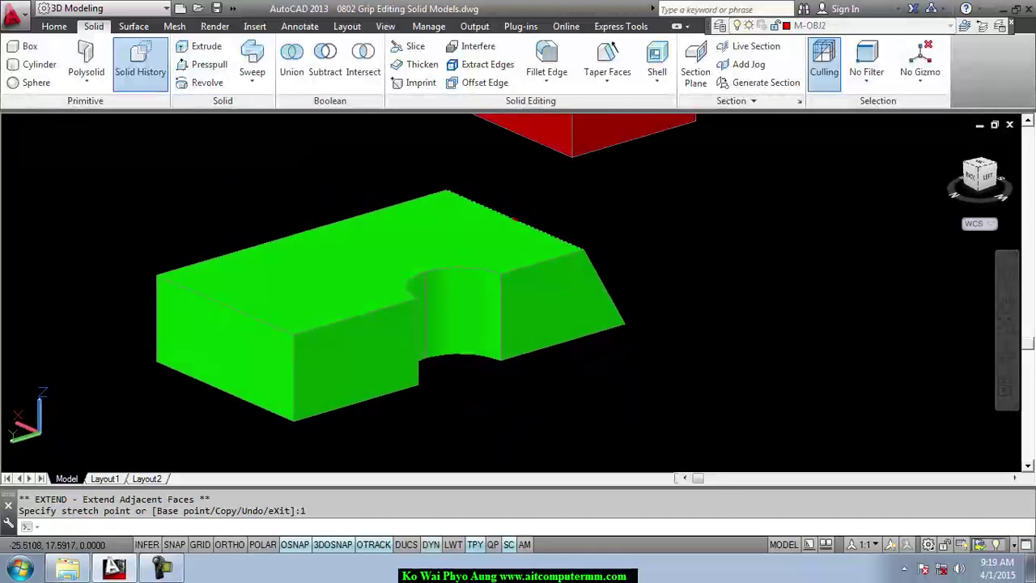
ctrl+click(234, 306)
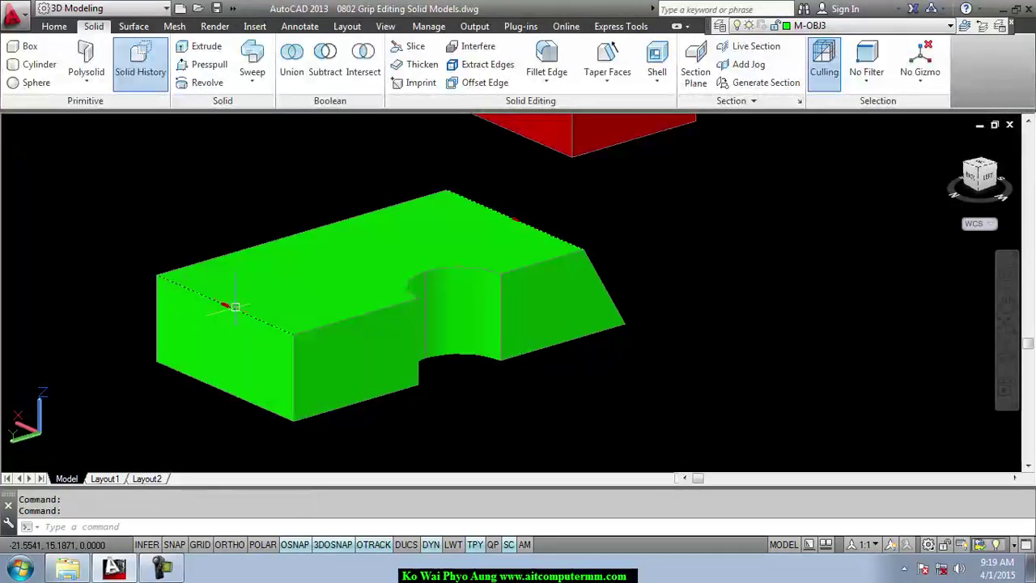
click(225, 305)
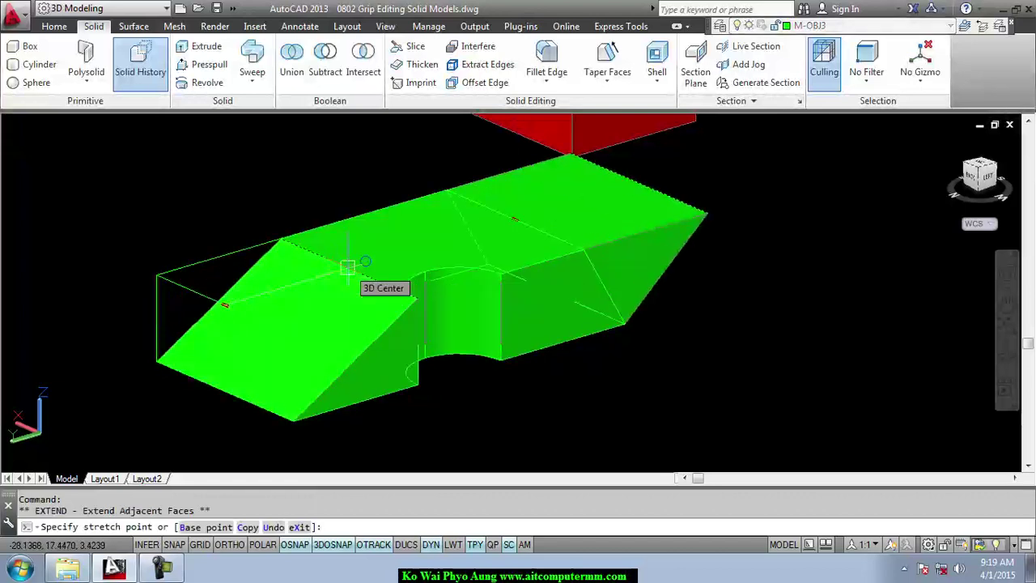
text(1)
key(Return)
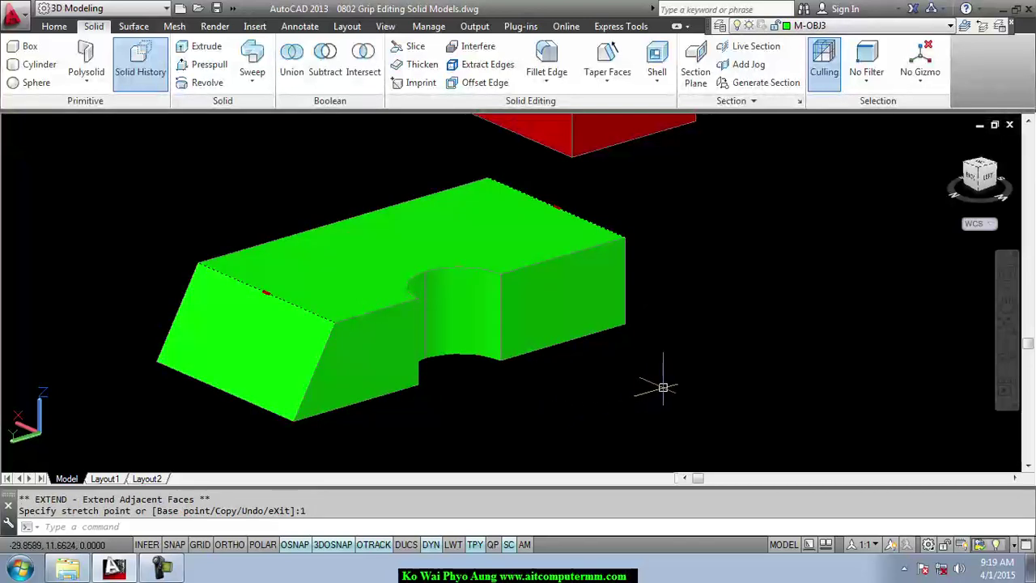
Zoom, pan and orbit to view the green block from a lower viewpoint.
scroll(616, 386, up, 1)
scroll(697, 382, down, 2)
scroll(753, 348, up, 1)
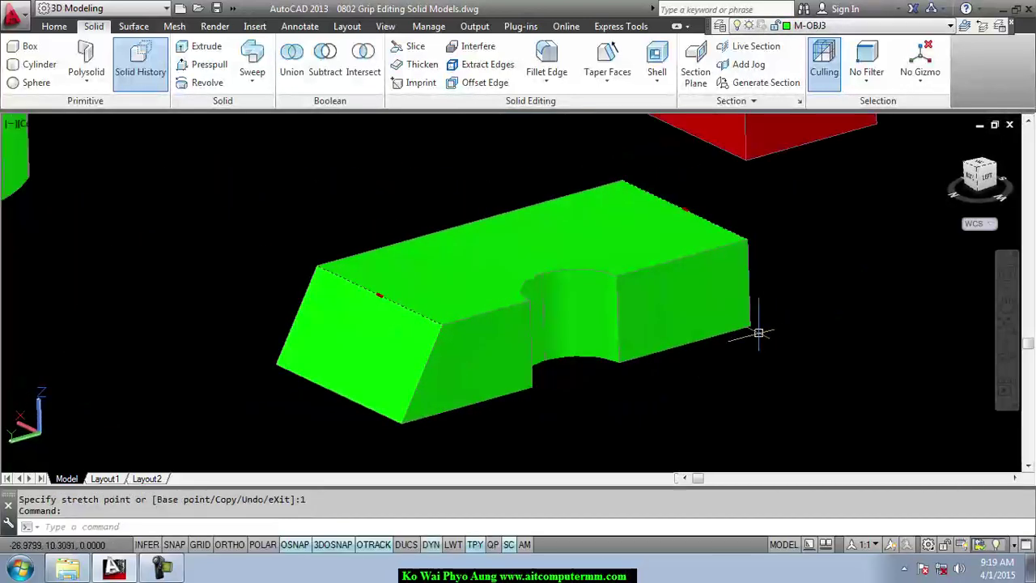
middle_drag(819, 319, 758, 335)
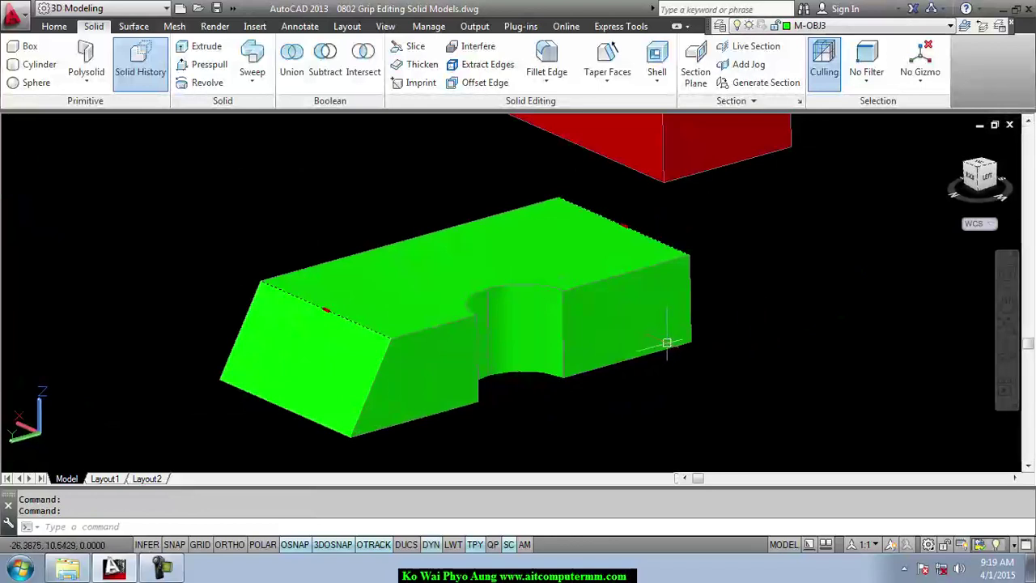
mouse_move(667, 343)
shift+middle_down()
mouse_move(656, 343)
mouse_move(671, 344)
shift+middle_up()
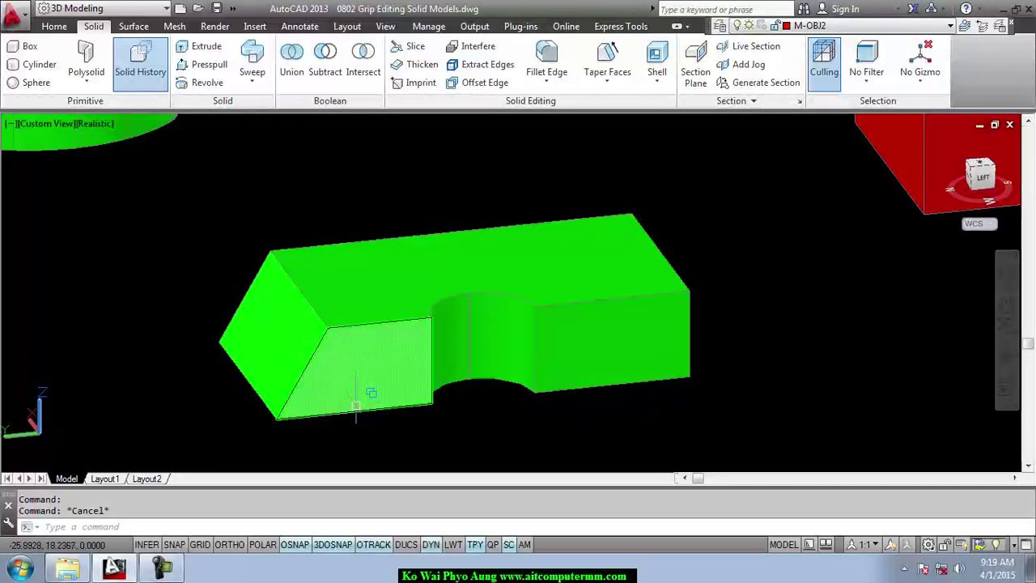
Stretch the curved notch face 2 units, after trying and cancelling a corner-vertex stretch.
ctrl+click(327, 327)
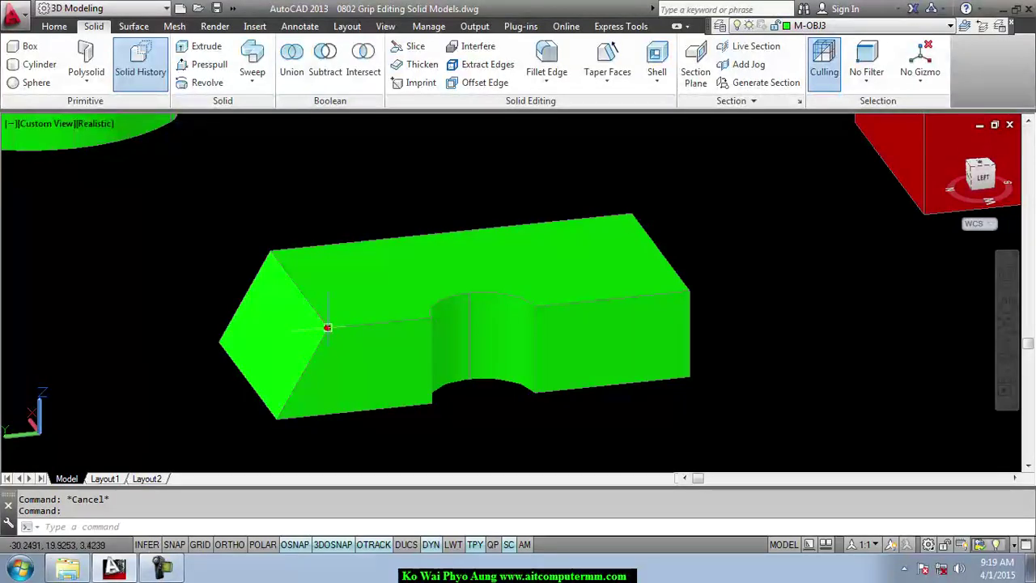
click(327, 327)
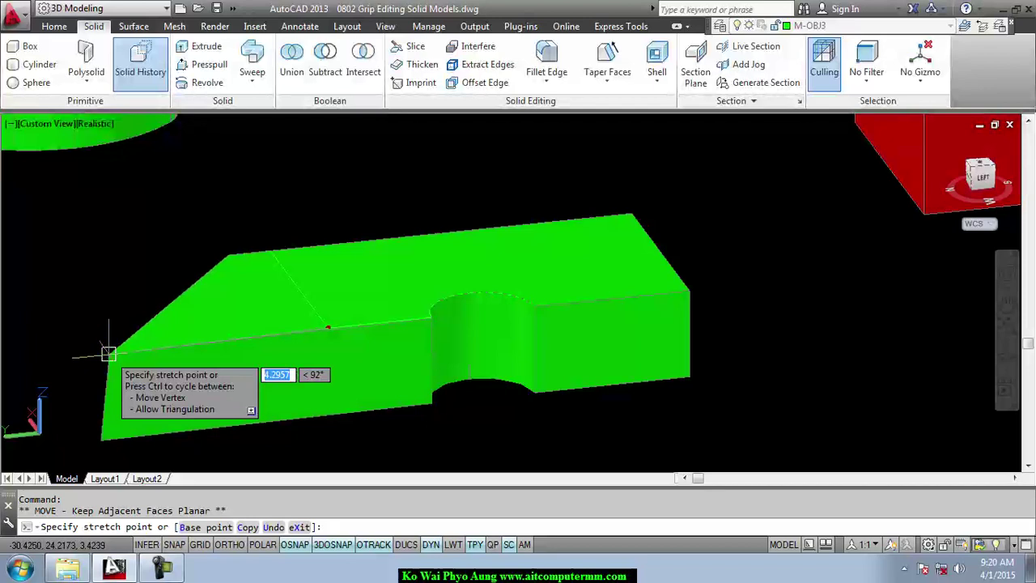
key(Escape)
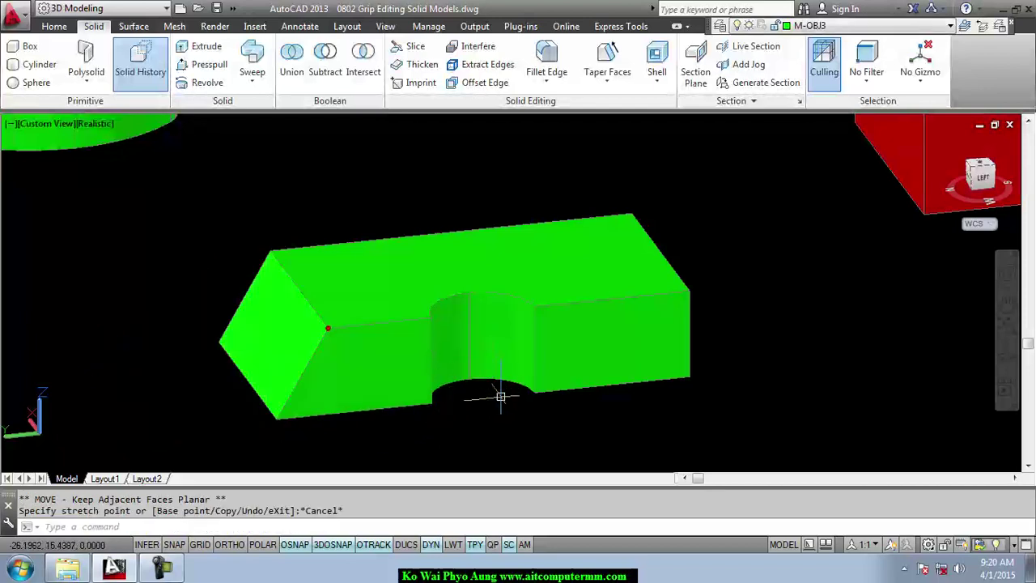
ctrl+click(483, 371)
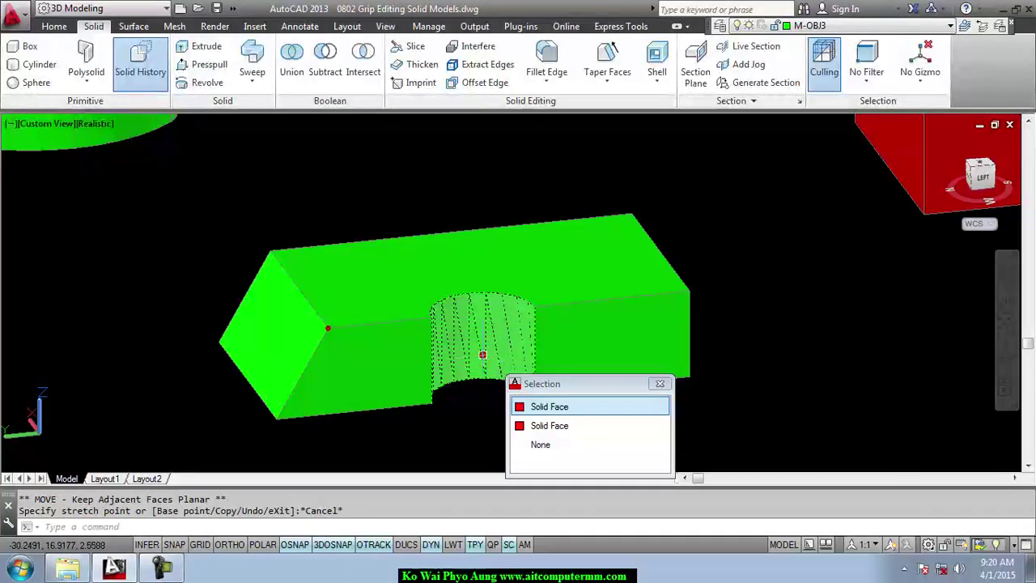
click(482, 355)
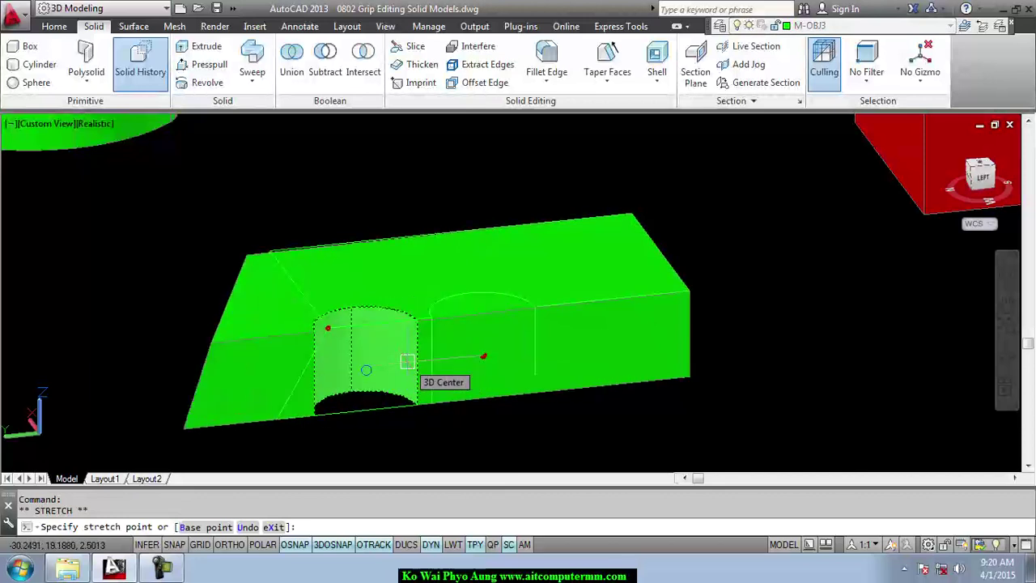
text(2)
key(Return)
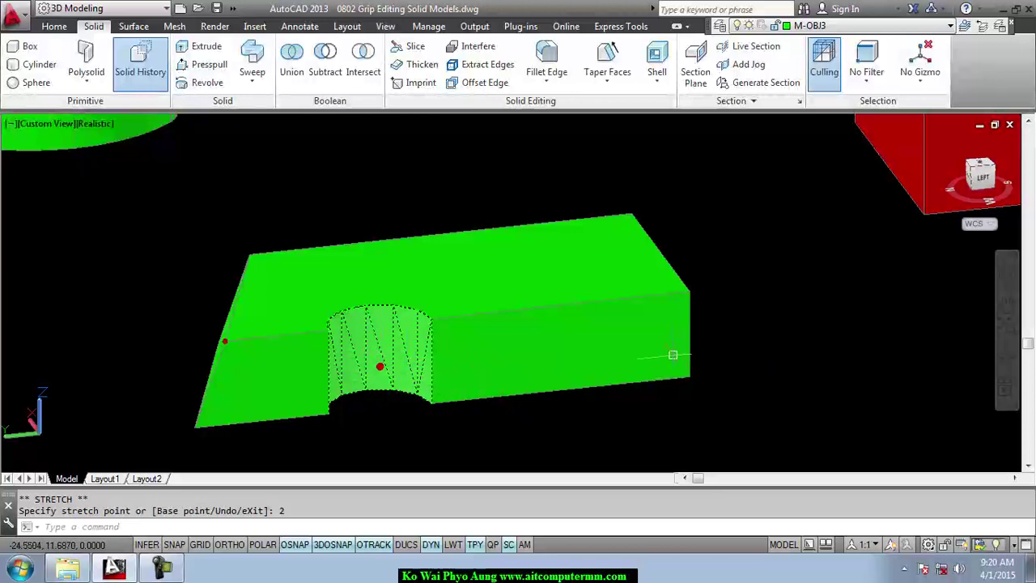
Zoom out, orbit to a front view, and zoom in on the blue bracket with its holed base plate.
scroll(676, 243, down, 2)
scroll(566, 230, down, 2)
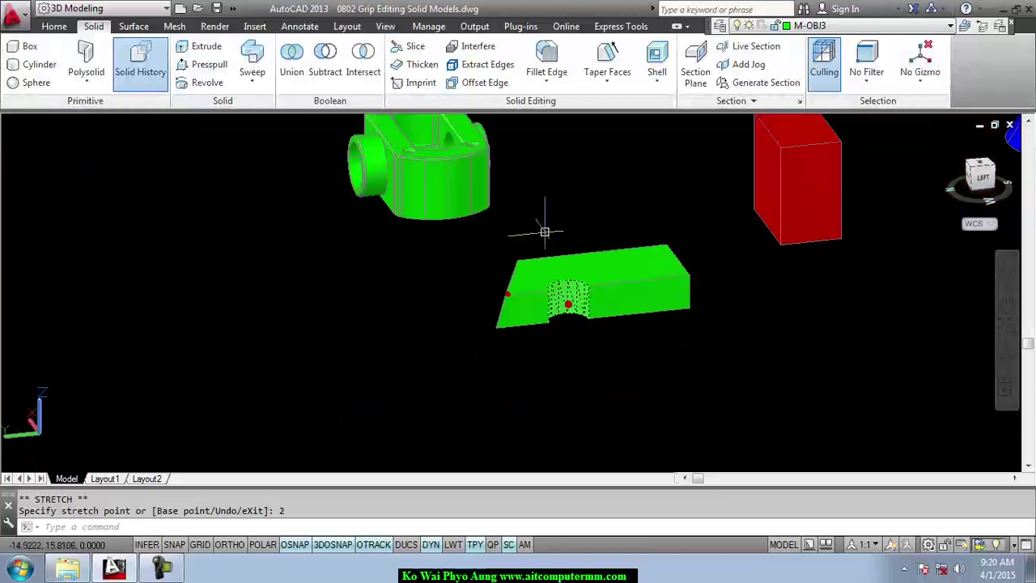
mouse_move(543, 224)
middle_down()
mouse_move(514, 381)
mouse_move(601, 365)
mouse_move(704, 318)
middle_up()
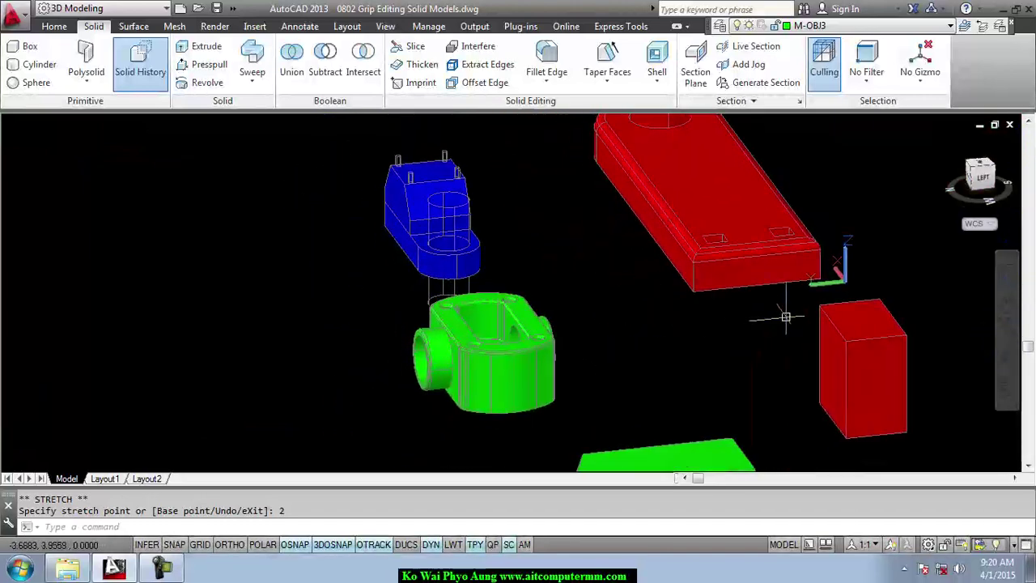
mouse_move(785, 316)
shift+middle_down()
mouse_move(723, 333)
mouse_move(688, 315)
shift+middle_up()
scroll(688, 315, down, 3)
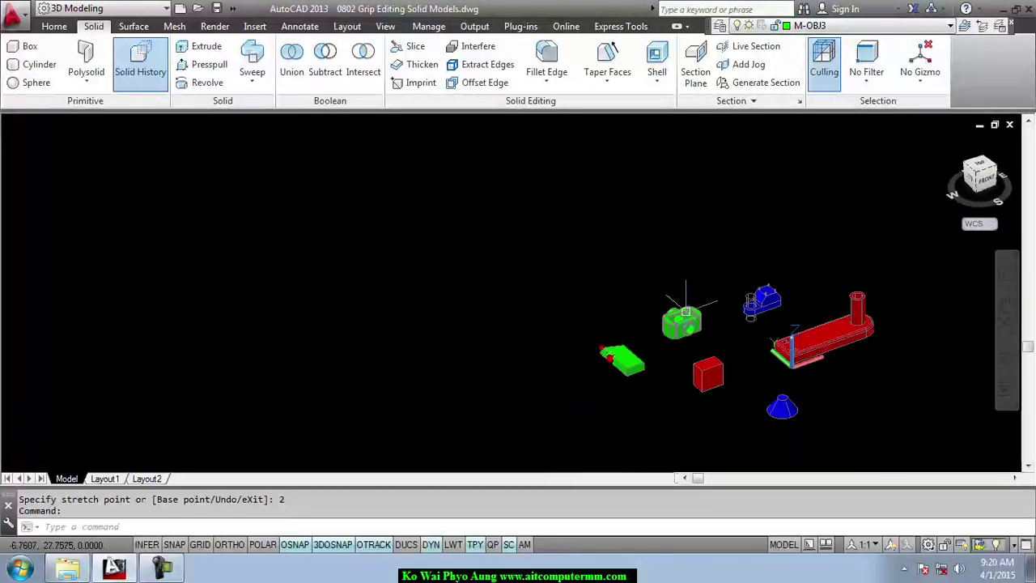
scroll(701, 315, up, 2)
scroll(745, 314, up, 3)
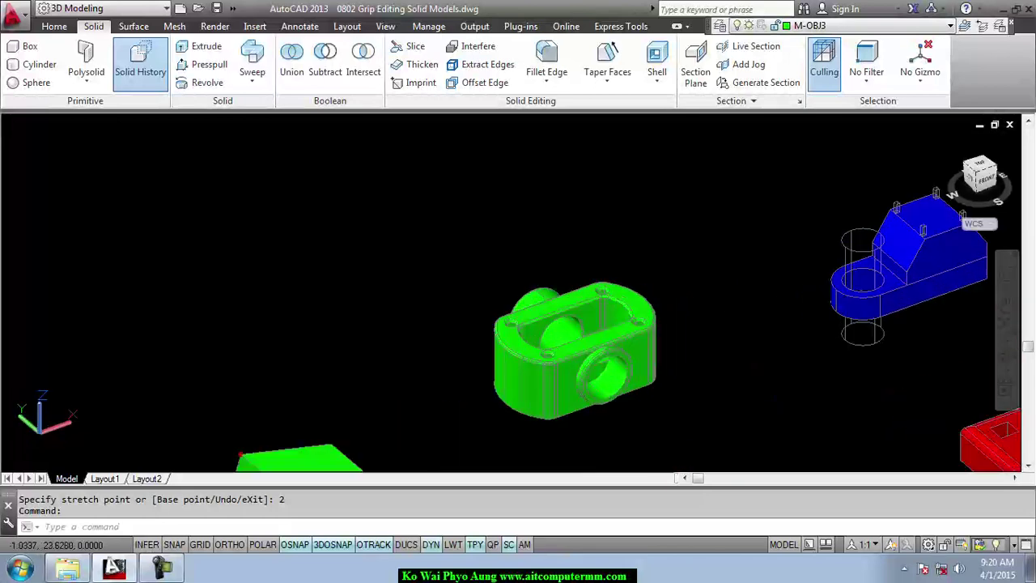
middle_drag(789, 295, 566, 288)
scroll(566, 288, up, 3)
scroll(620, 342, up, 1)
scroll(587, 352, down, 1)
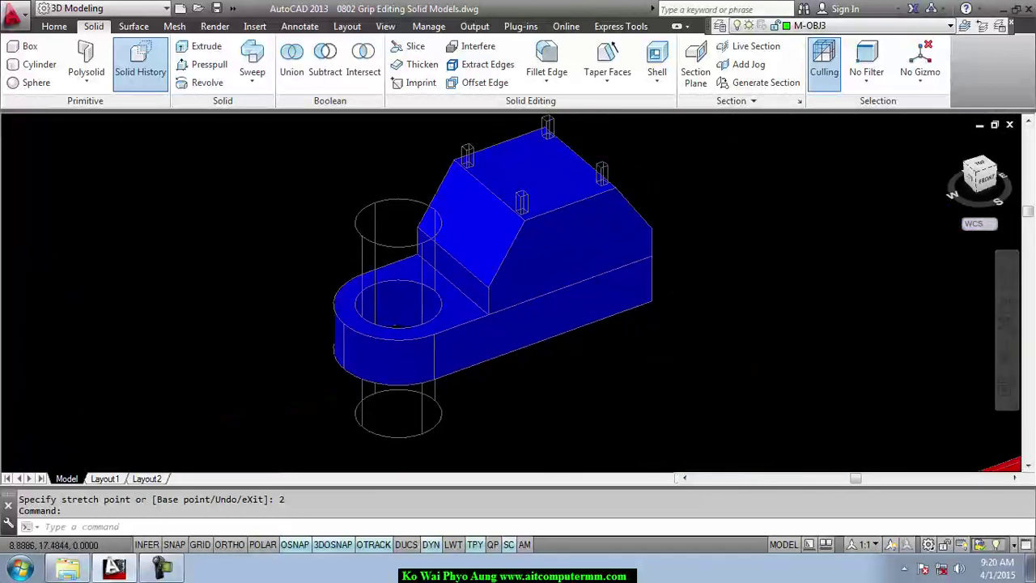
scroll(722, 303, down, 2)
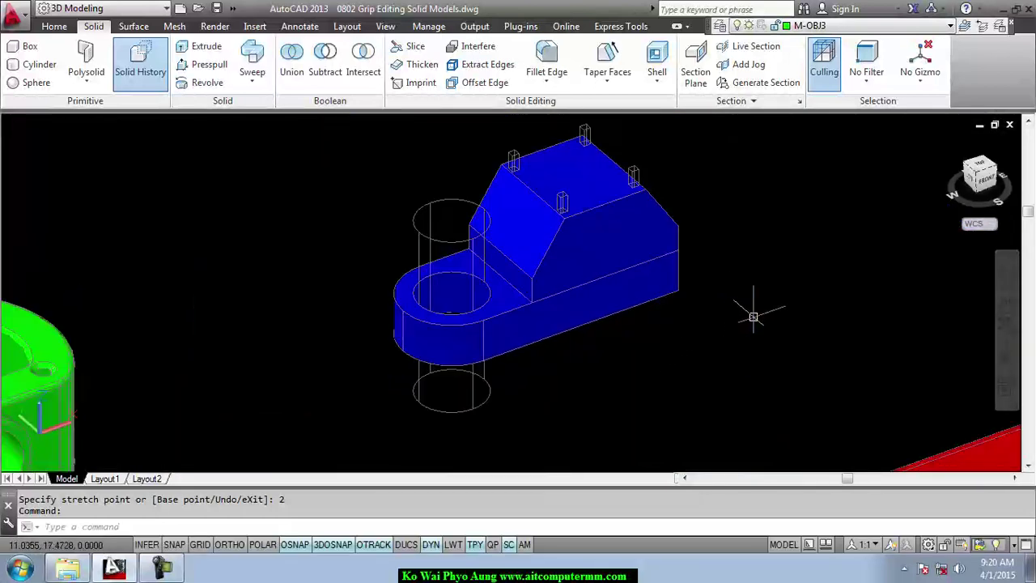
scroll(737, 324, up, 1)
scroll(548, 280, down, 1)
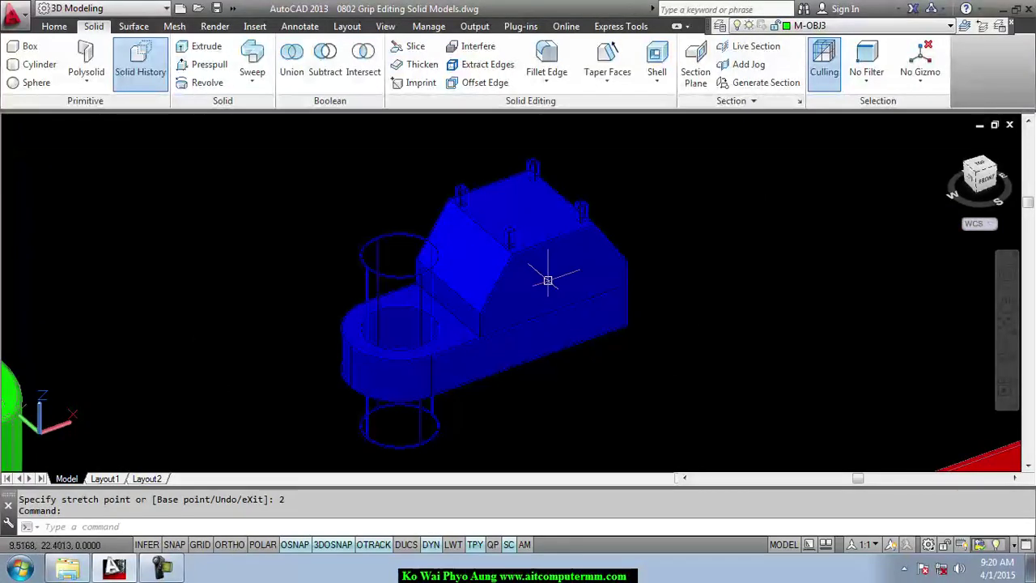
mouse_move(564, 285)
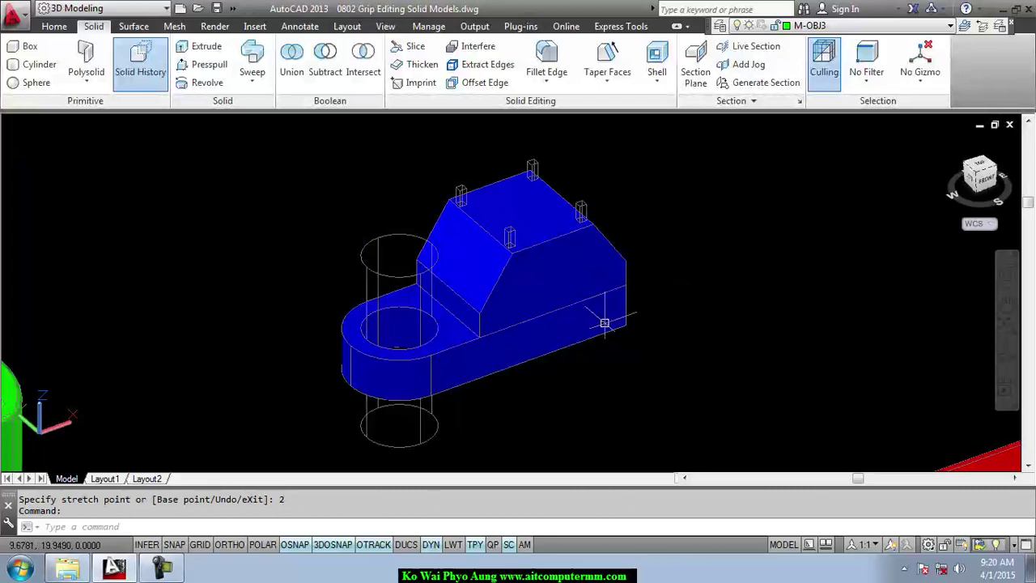
click(565, 287)
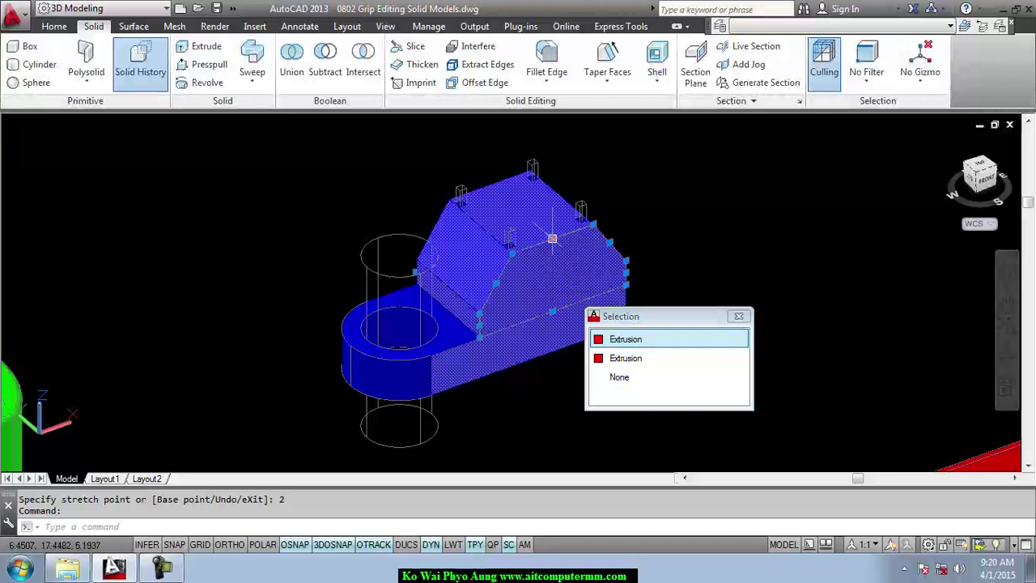
click(553, 238)
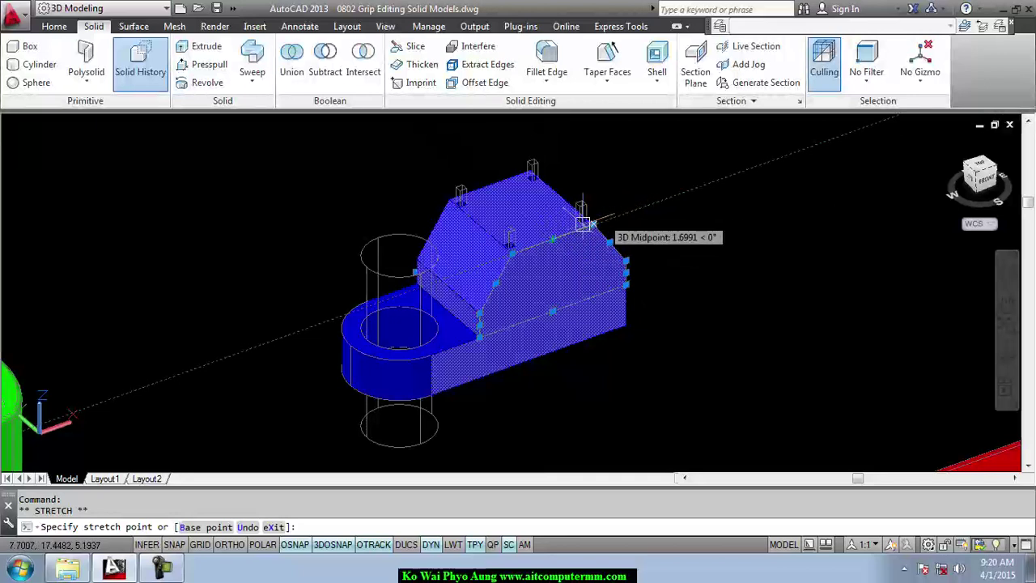
click(553, 239)
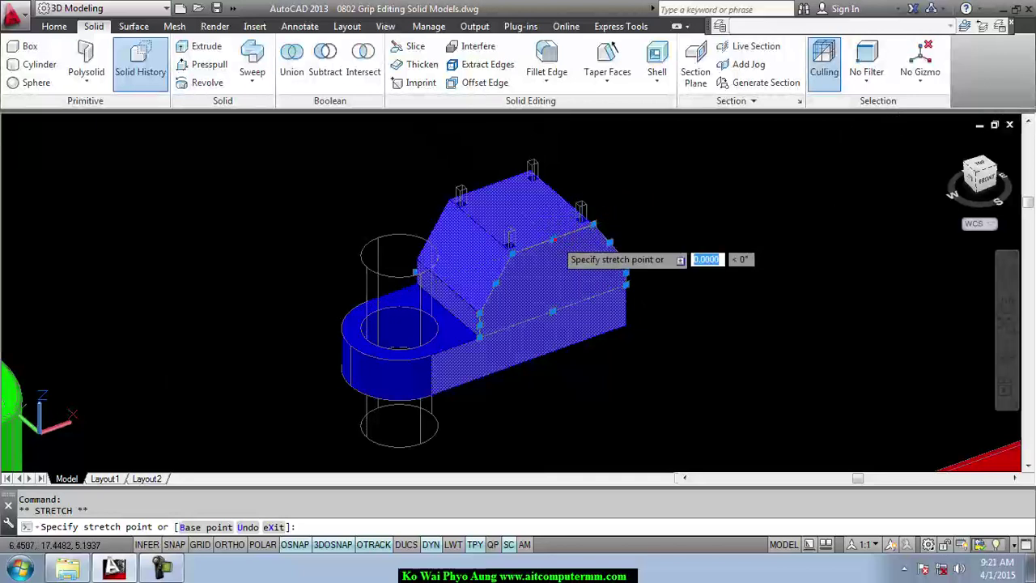
click(553, 240)
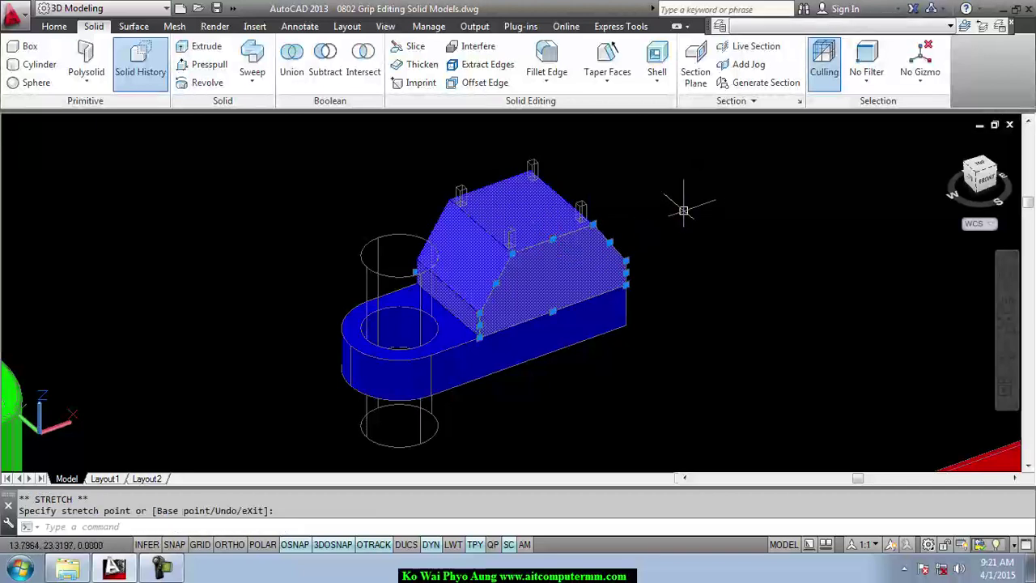
click(552, 241)
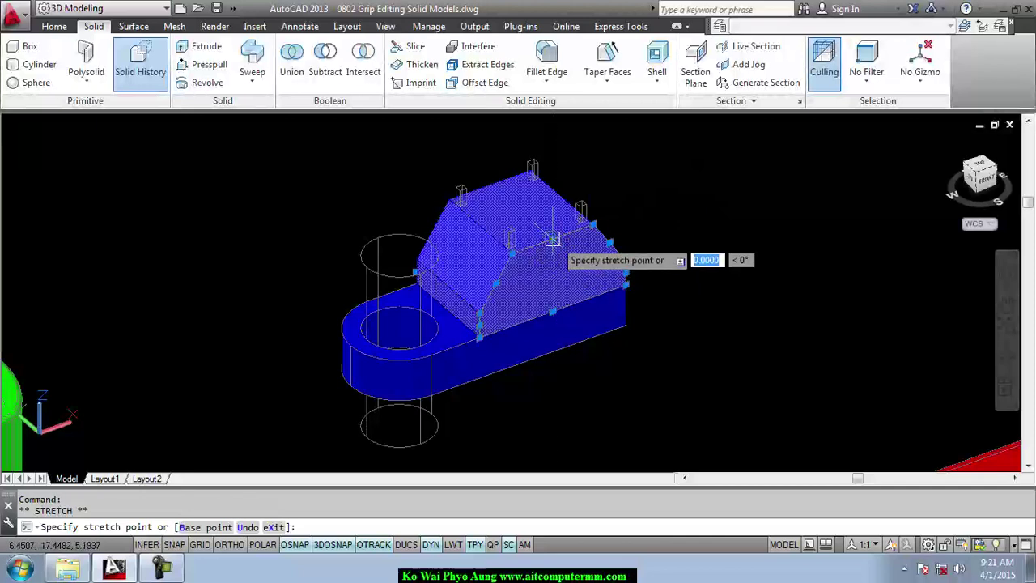
click(553, 238)
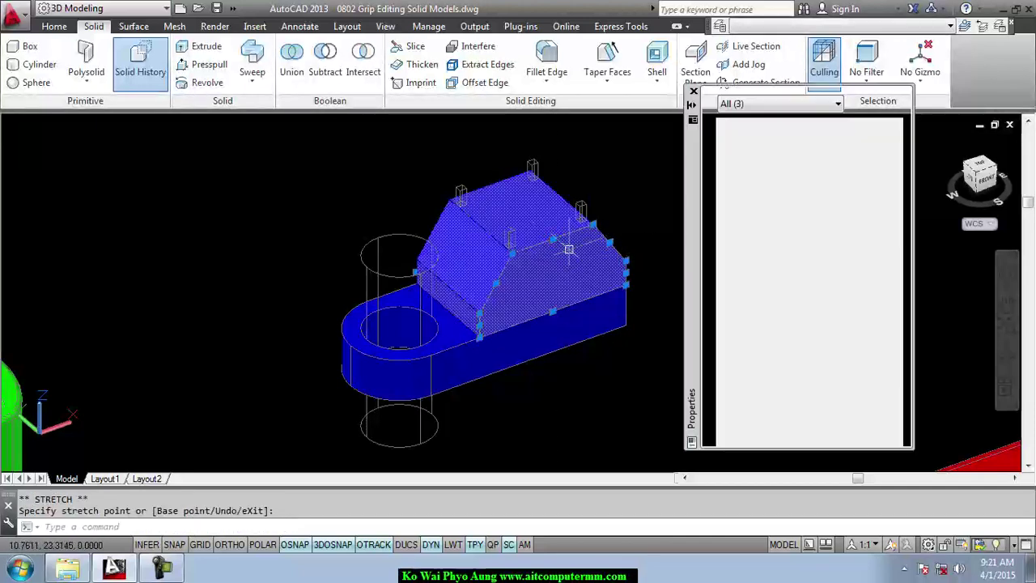
key(ctrl+1)
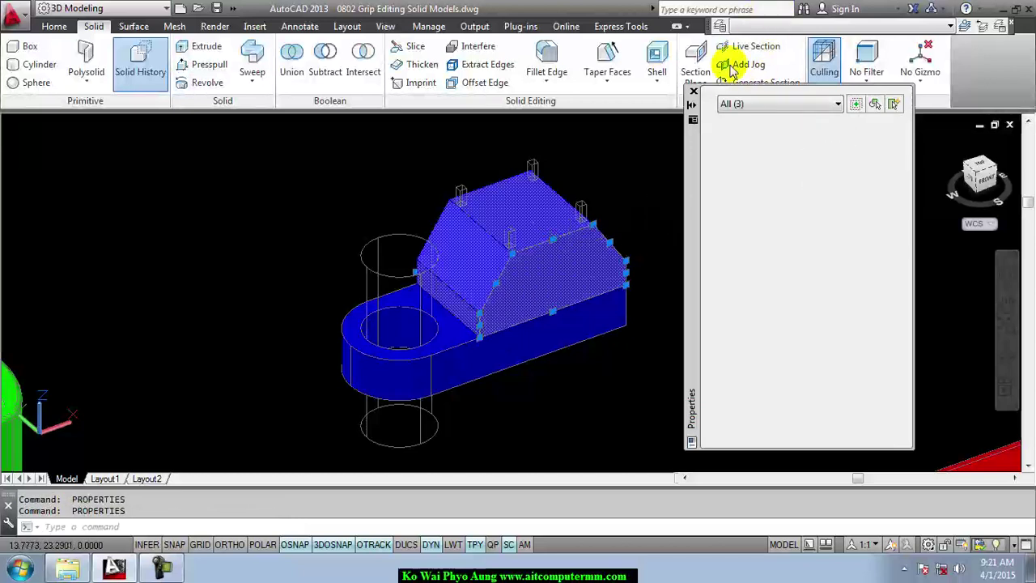
click(694, 91)
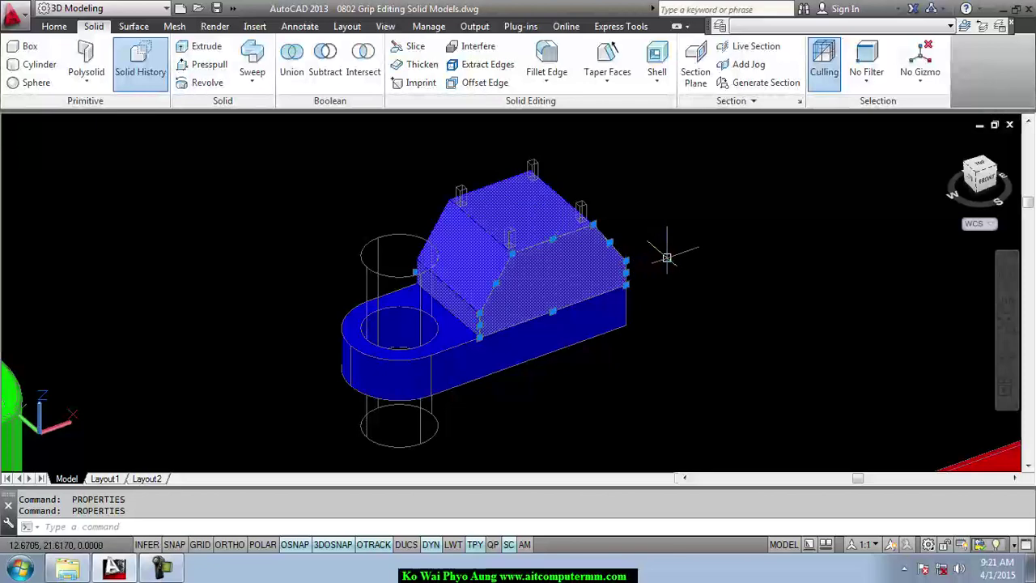
key(Escape)
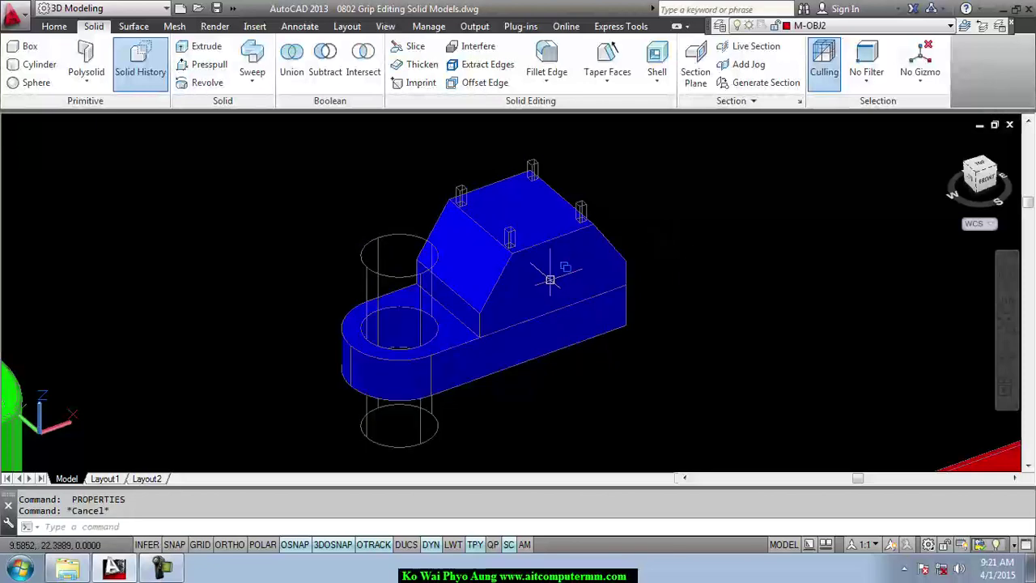
click(551, 274)
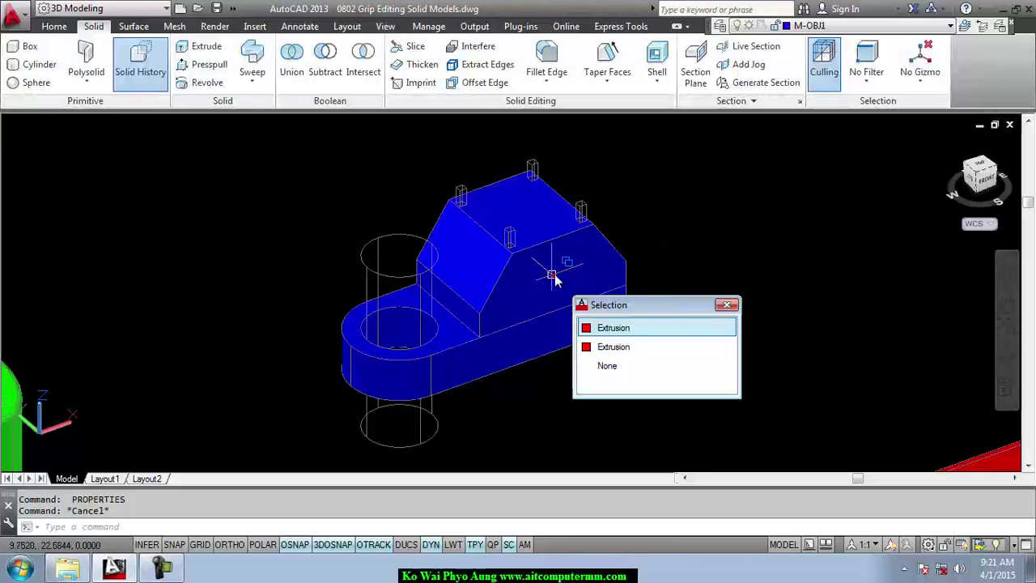
click(518, 353)
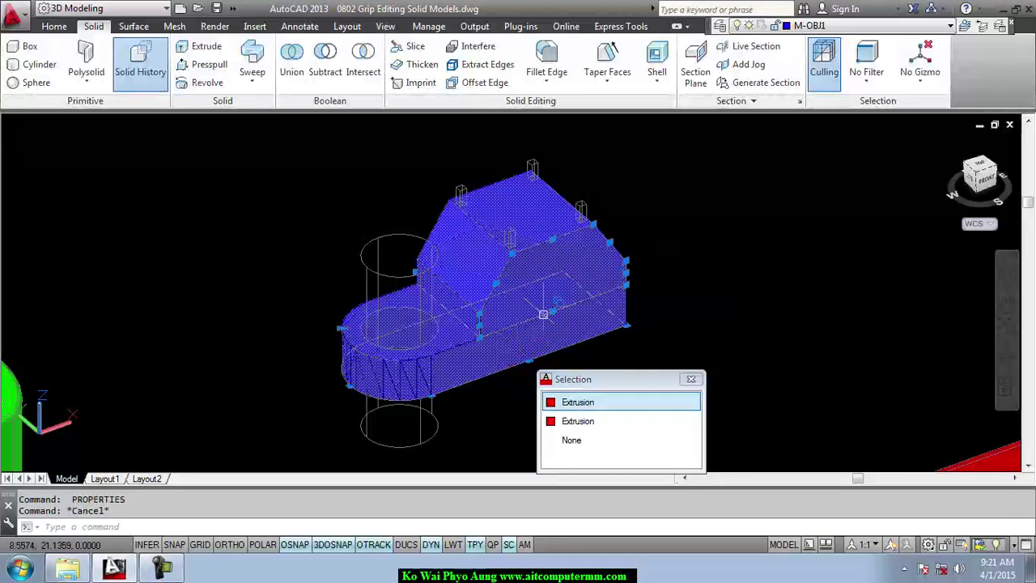
click(551, 238)
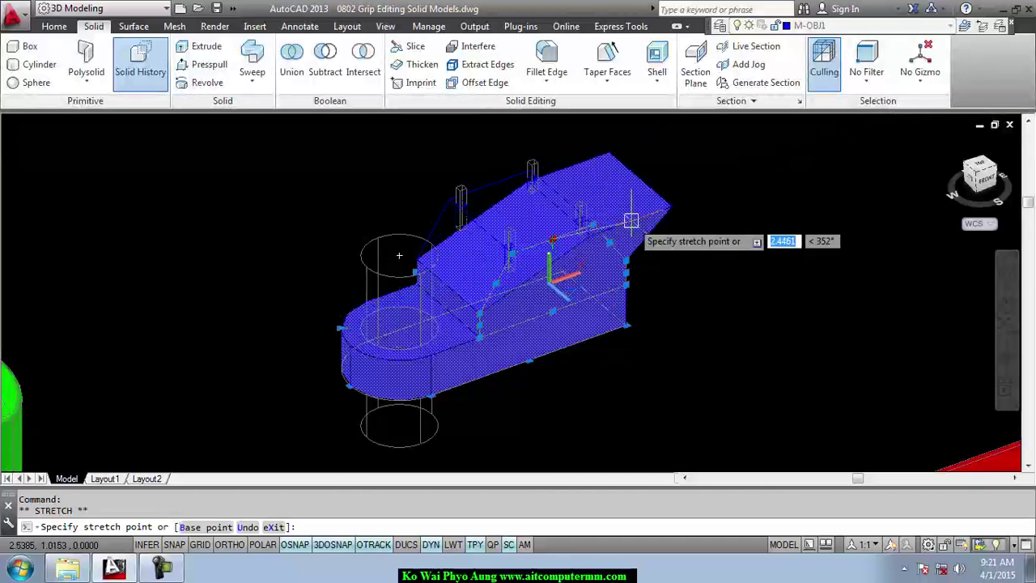
key(space)
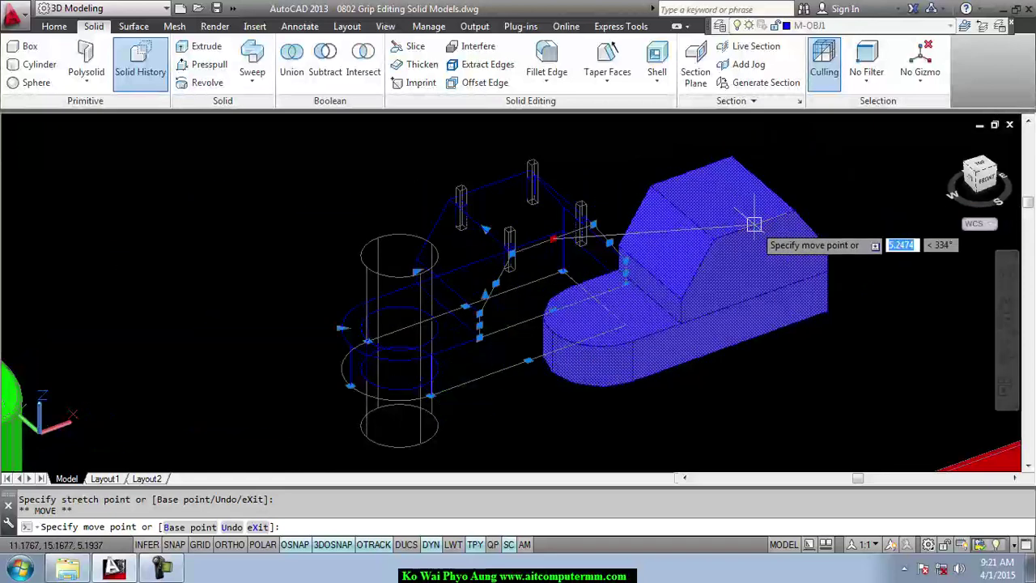
key(space)
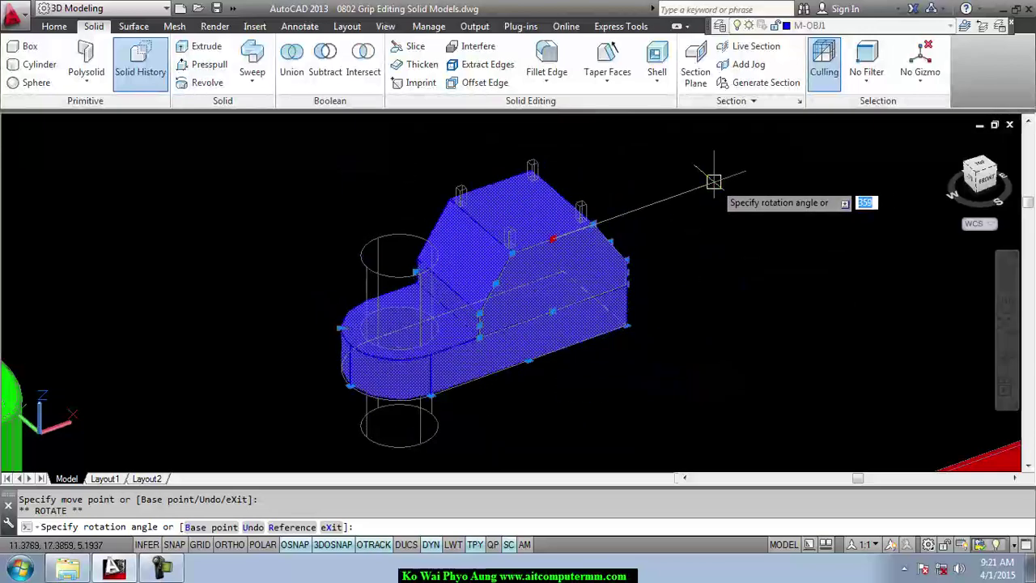
key(space)
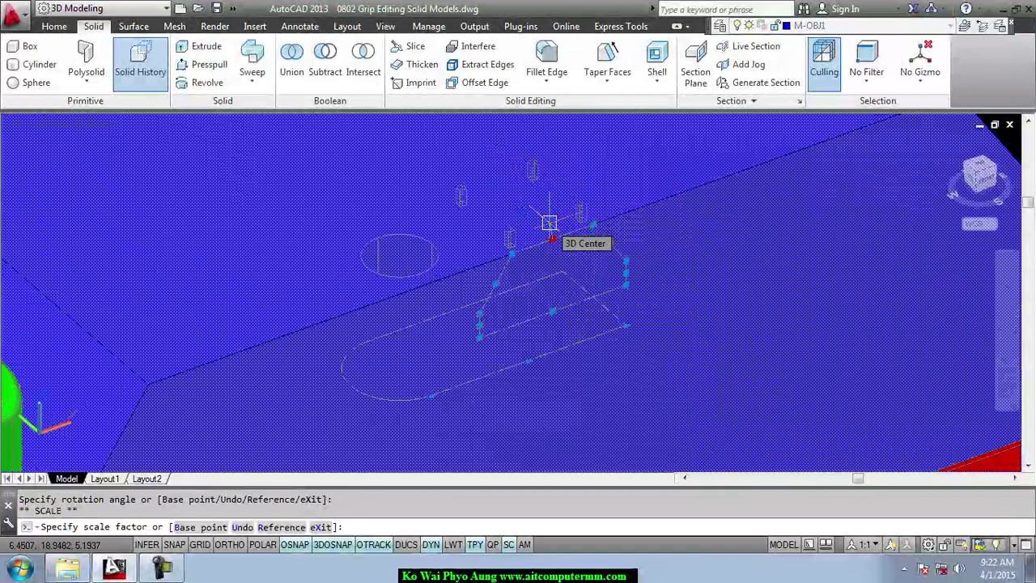
key(space)
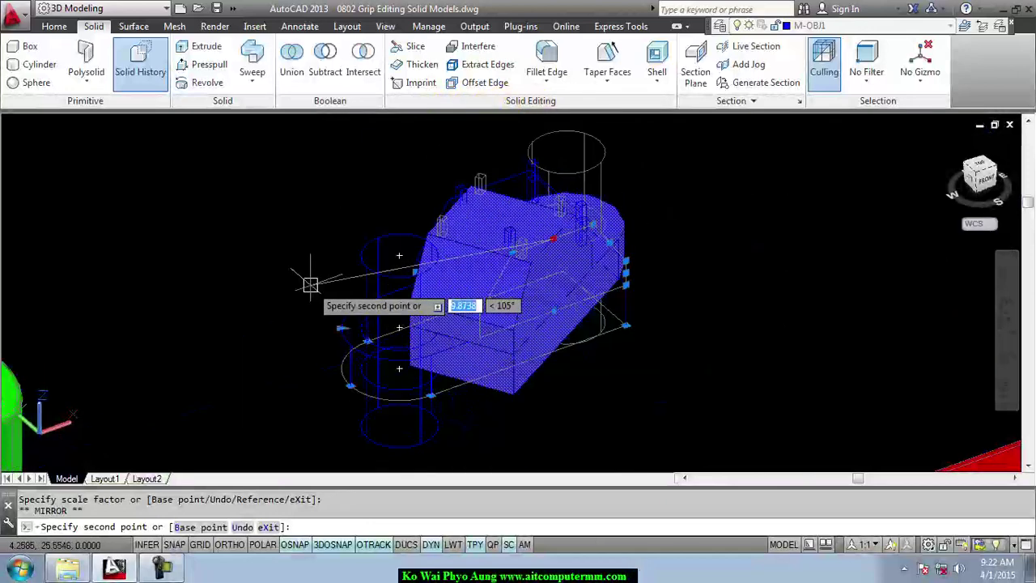
key(space)
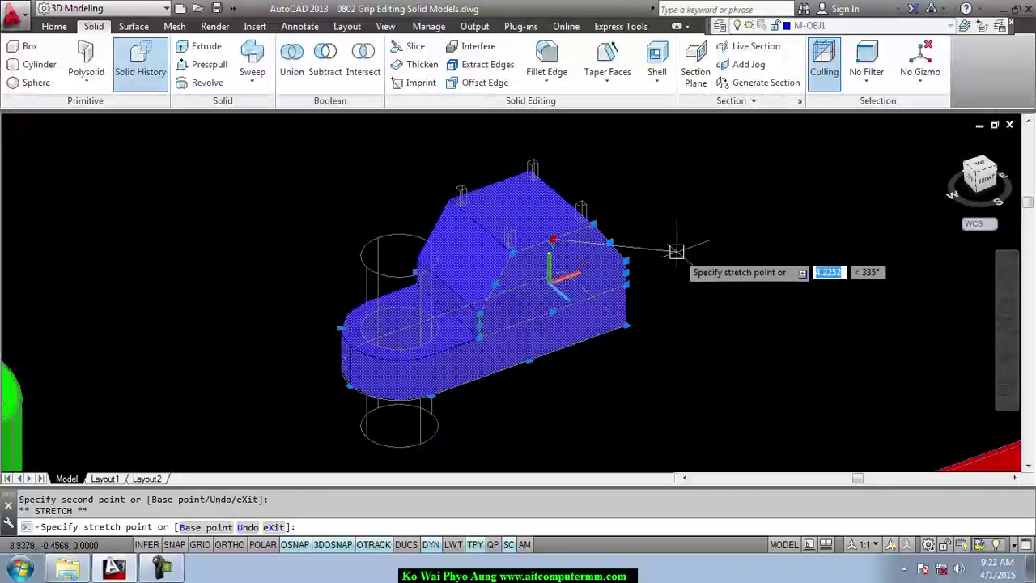
key(Escape)
key(Escape)
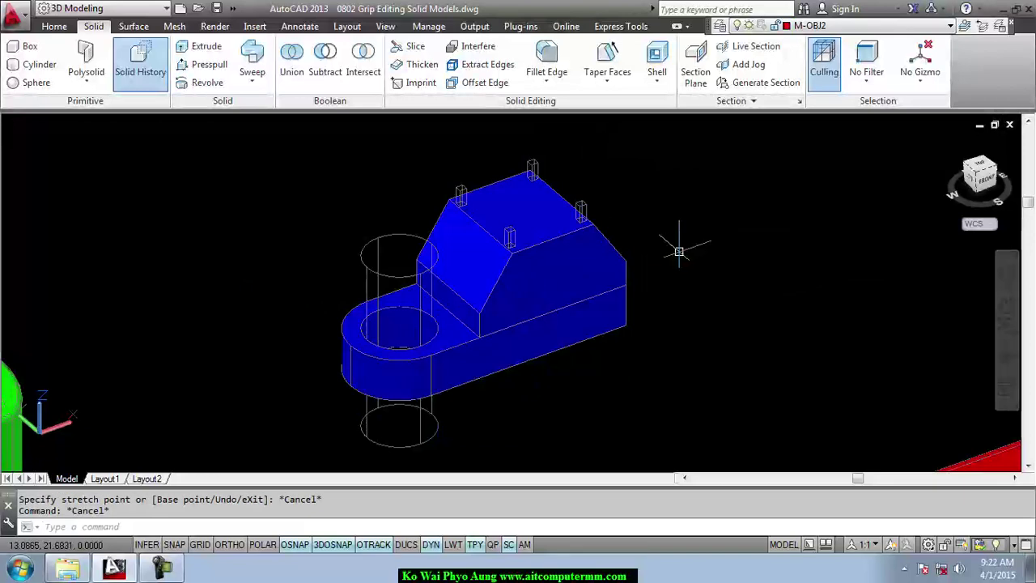
Zoom and pan to bring the red bar's filleted edge into close view.
scroll(682, 284, down, 2)
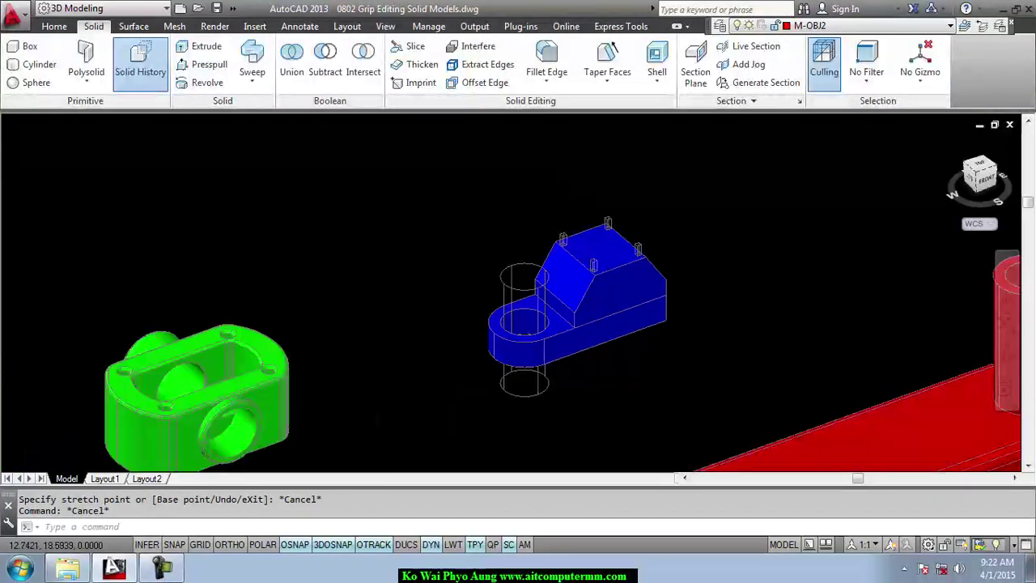
middle_drag(763, 308, 714, 244)
middle_drag(725, 286, 620, 213)
scroll(620, 213, up, 1)
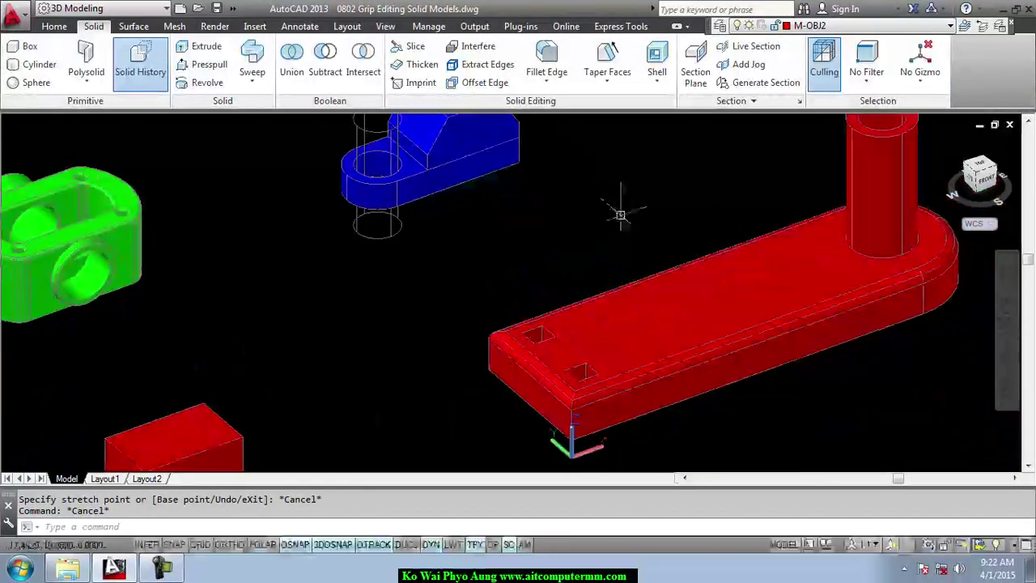
scroll(624, 218, up, 1)
middle_drag(699, 213, 528, 213)
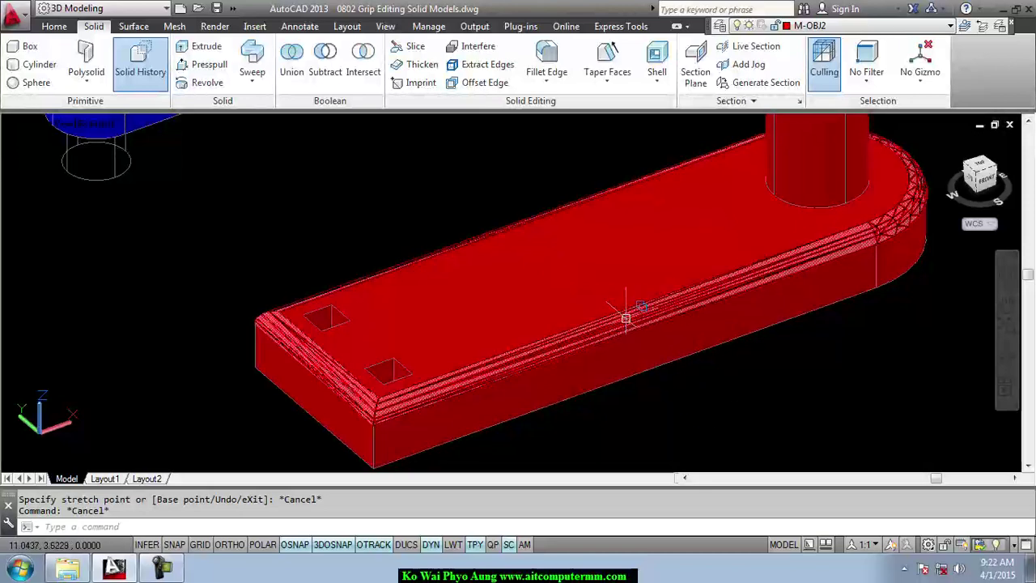
Change the red bar's fillet radius from 0.5000 to 0.75 in Properties, then clear the selection.
click(625, 318)
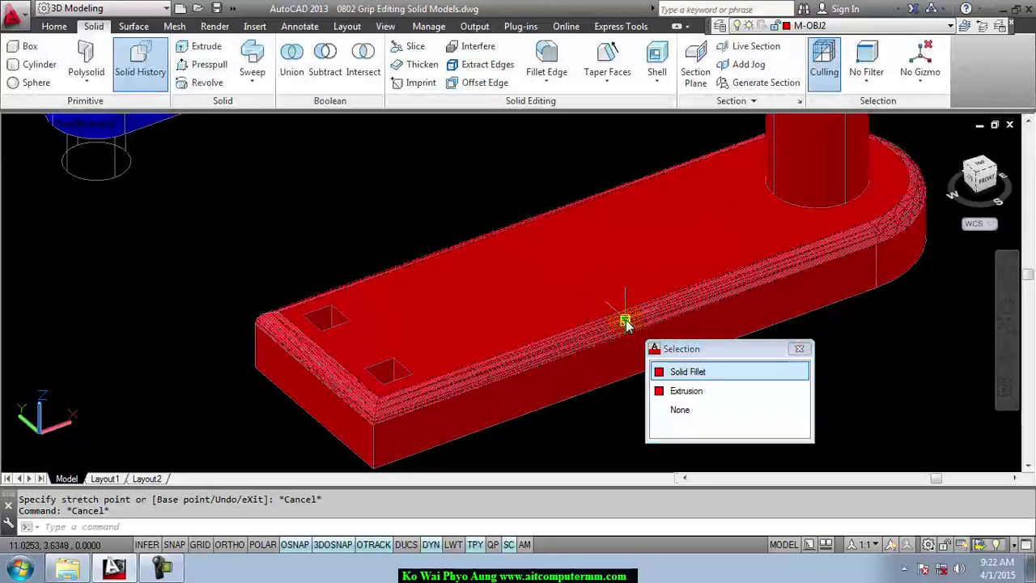
key(ctrl+1)
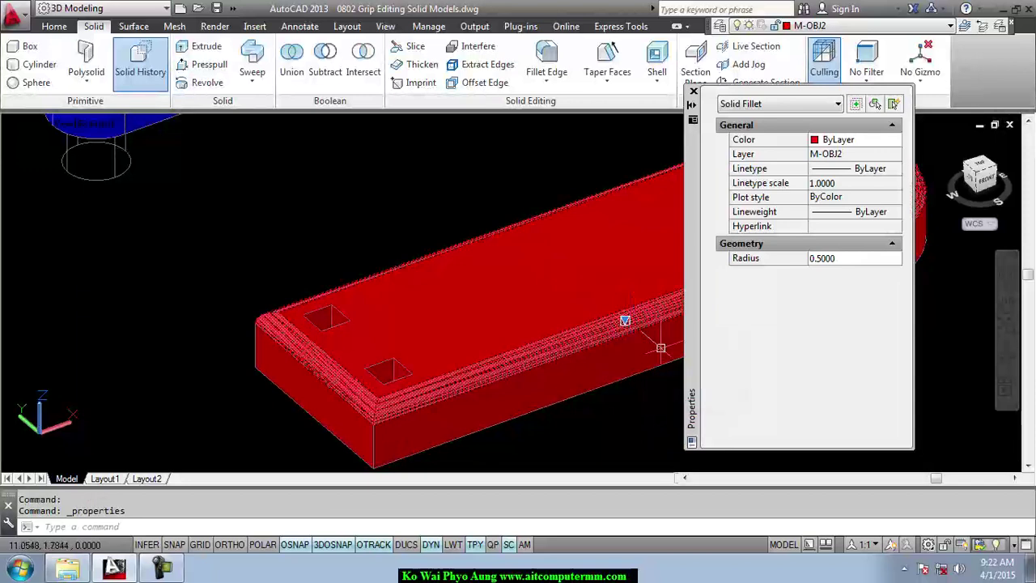
click(841, 261)
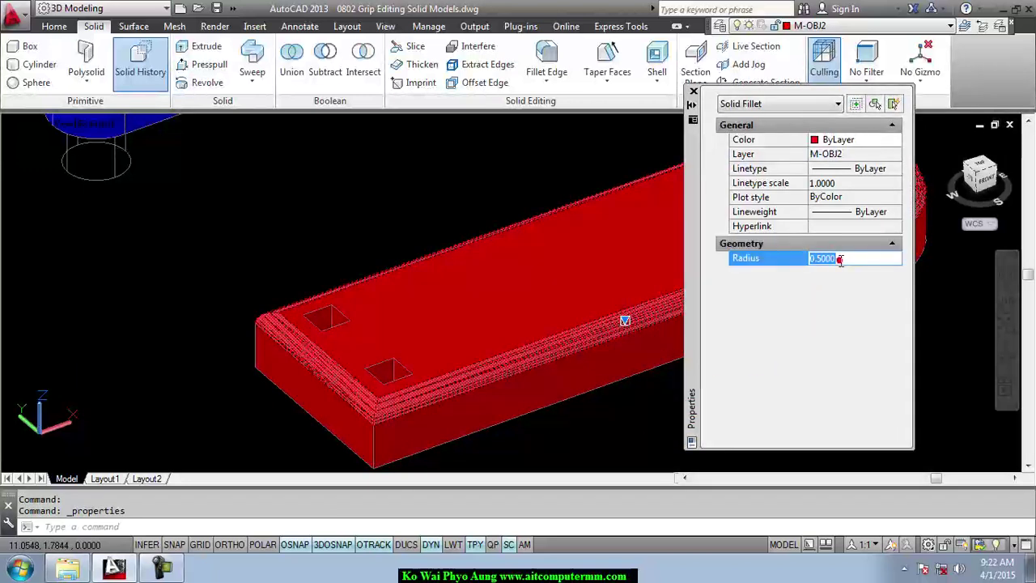
text(.75)
key(Return)
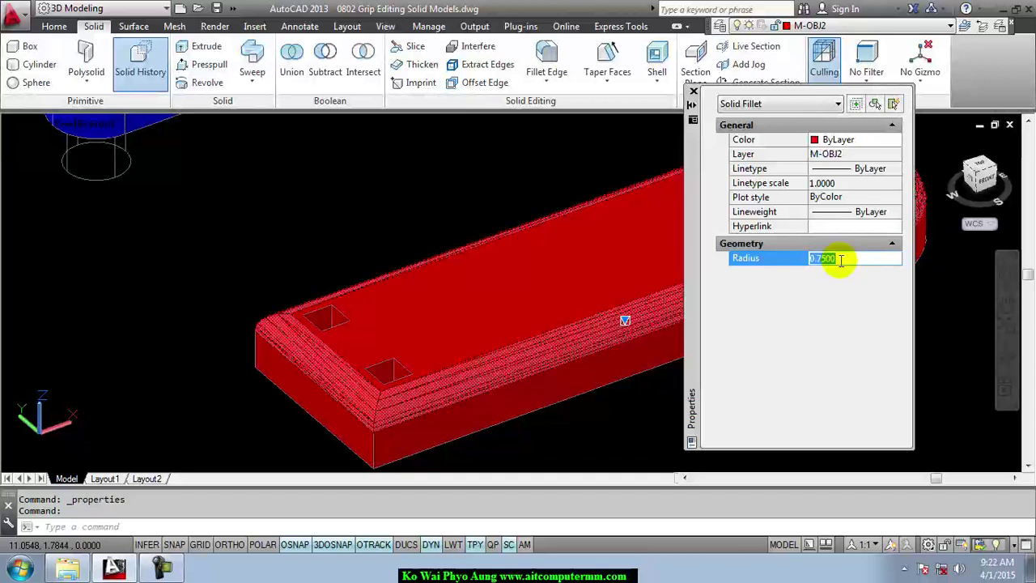
click(693, 91)
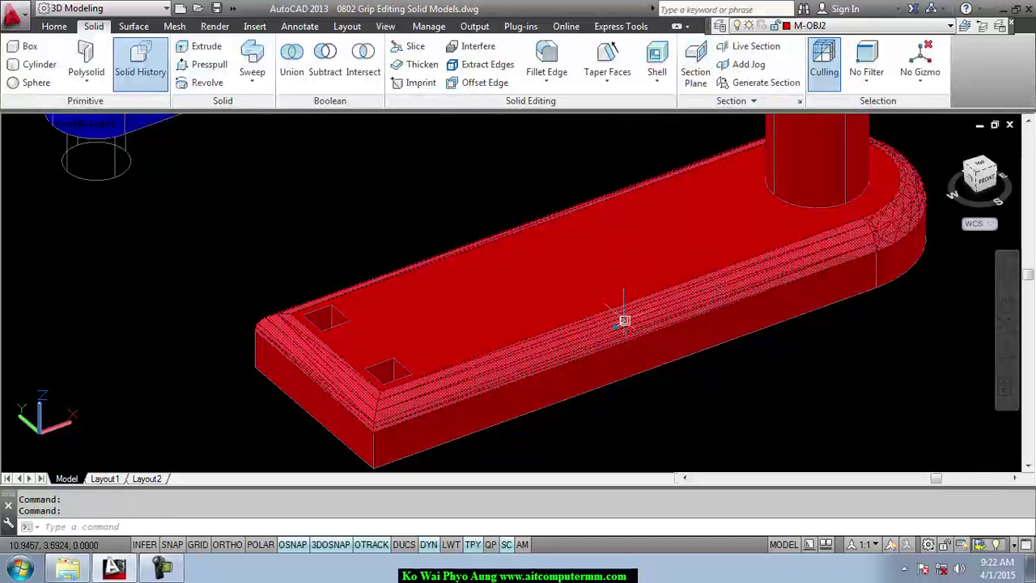
key(Escape)
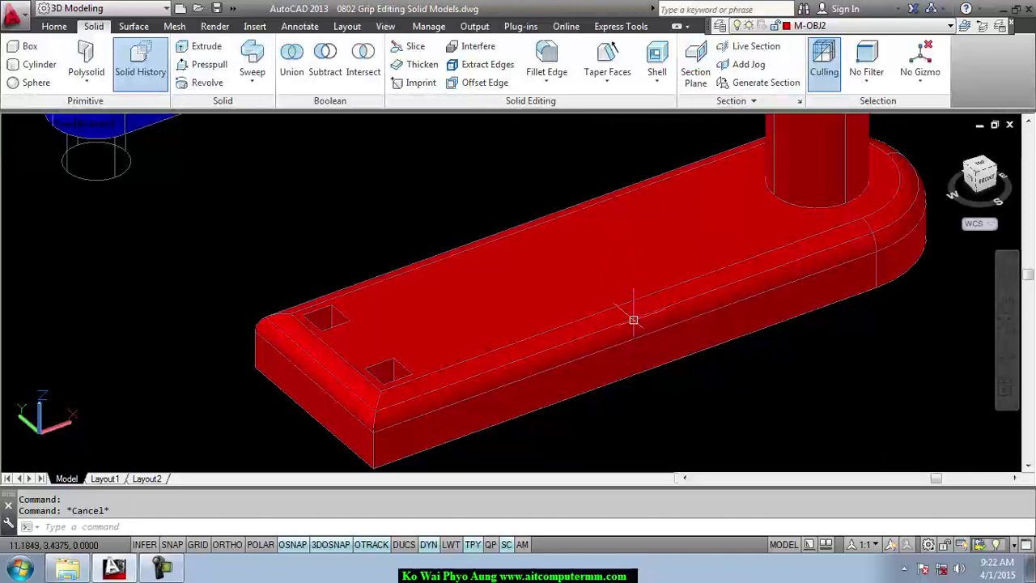
Reselect the red bar's fillet grip and cancel the radius change, keeping 0.7500.
ctrl+click(633, 320)
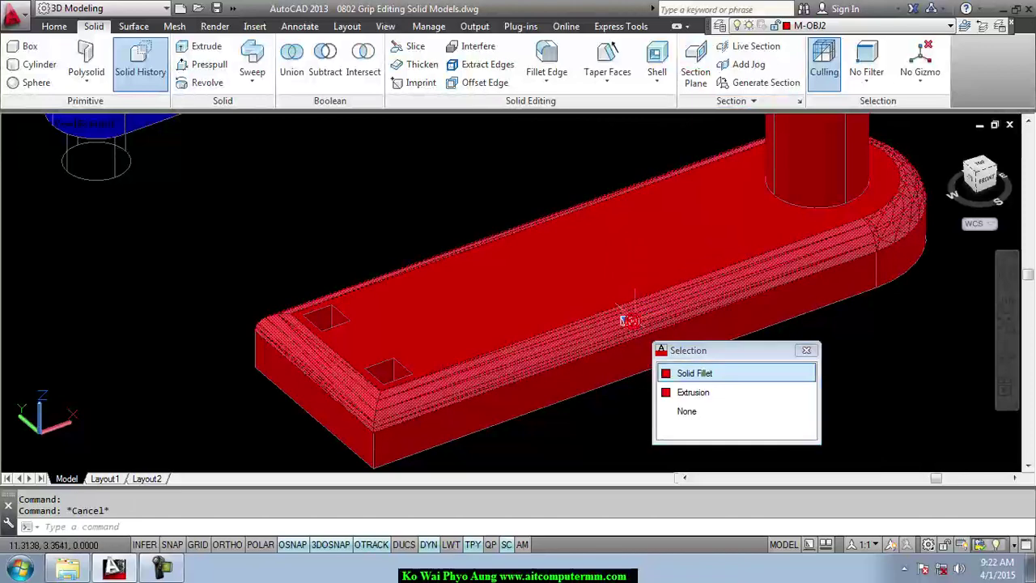
key(Escape)
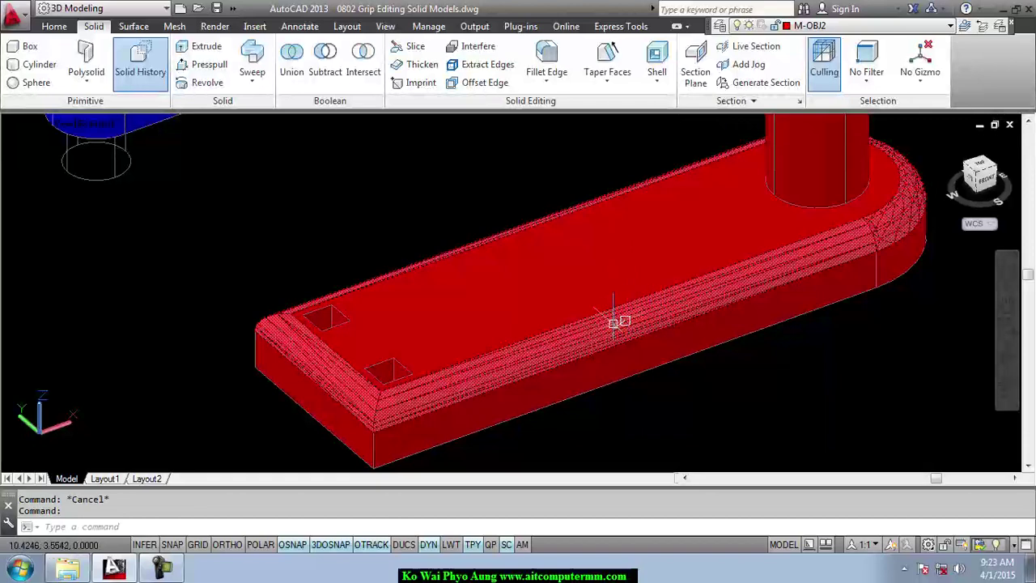
click(625, 320)
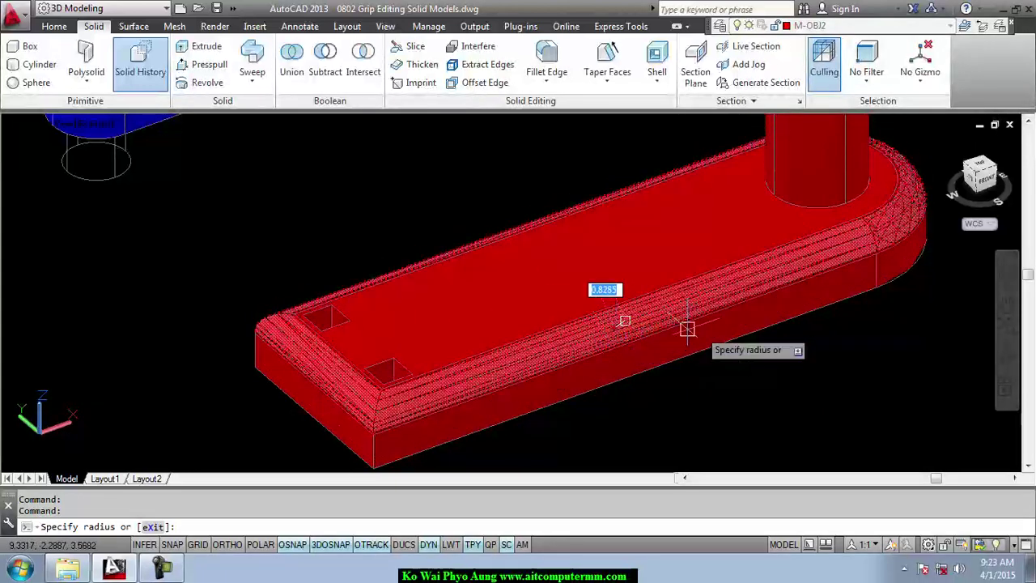
key(Escape)
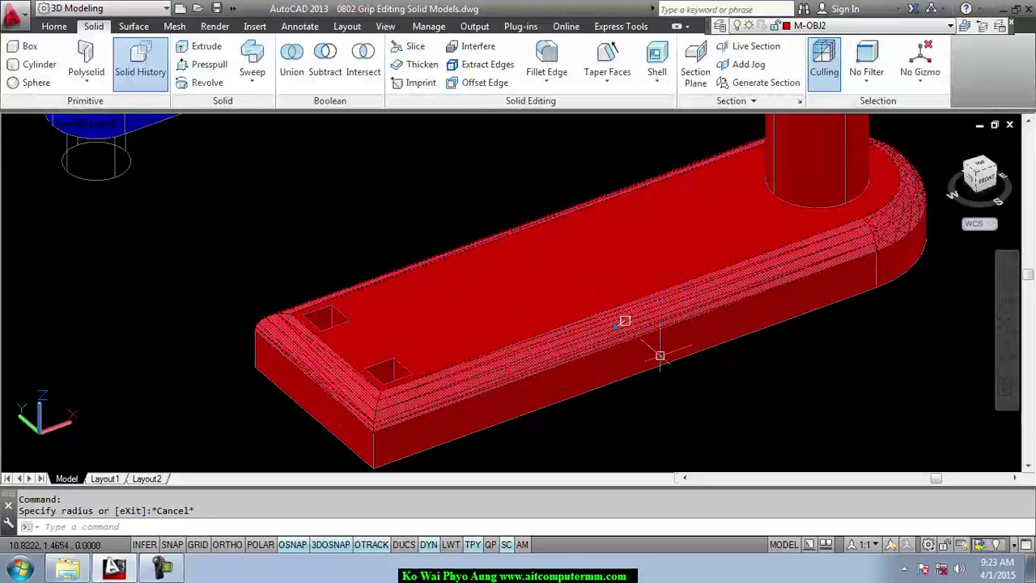
scroll(714, 335, down, 4)
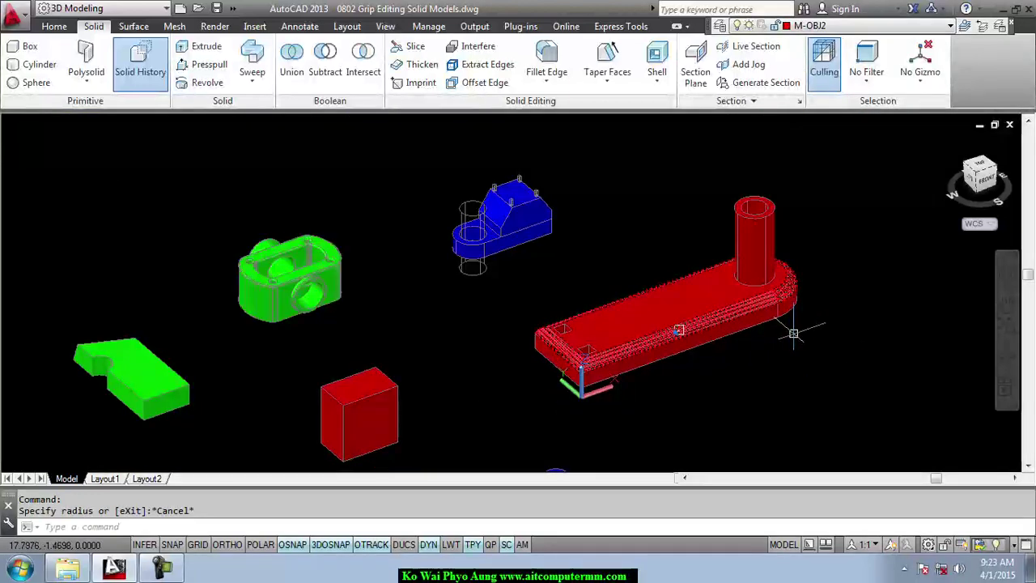
key(Escape)
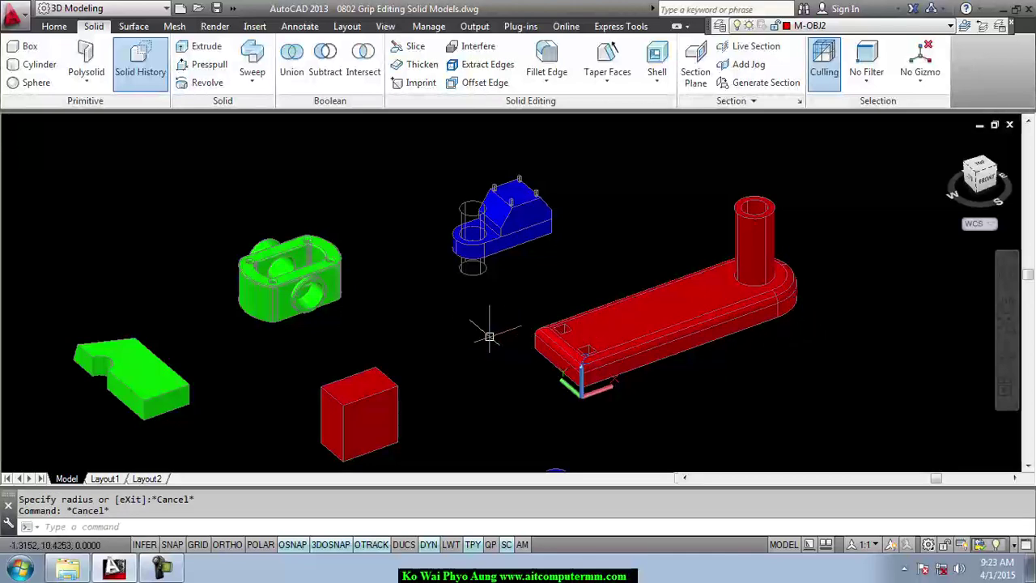
Zoom out until all the coloured solids are back in view.
scroll(800, 404, down, 1)
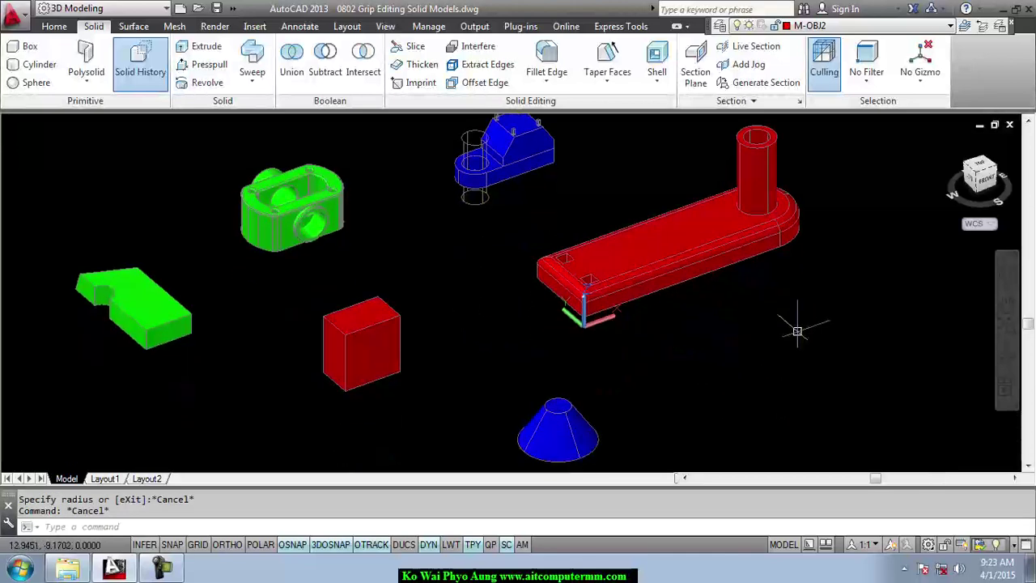
scroll(728, 340, down, 1)
scroll(556, 343, up, 2)
scroll(566, 289, up, 1)
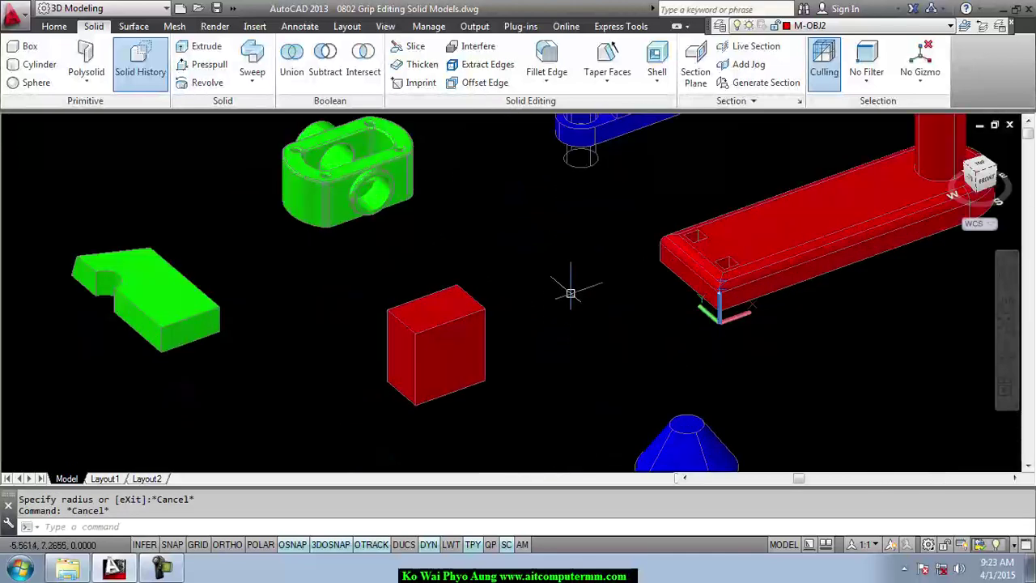
scroll(550, 295, up, 1)
scroll(518, 300, up, 1)
scroll(484, 371, up, 1)
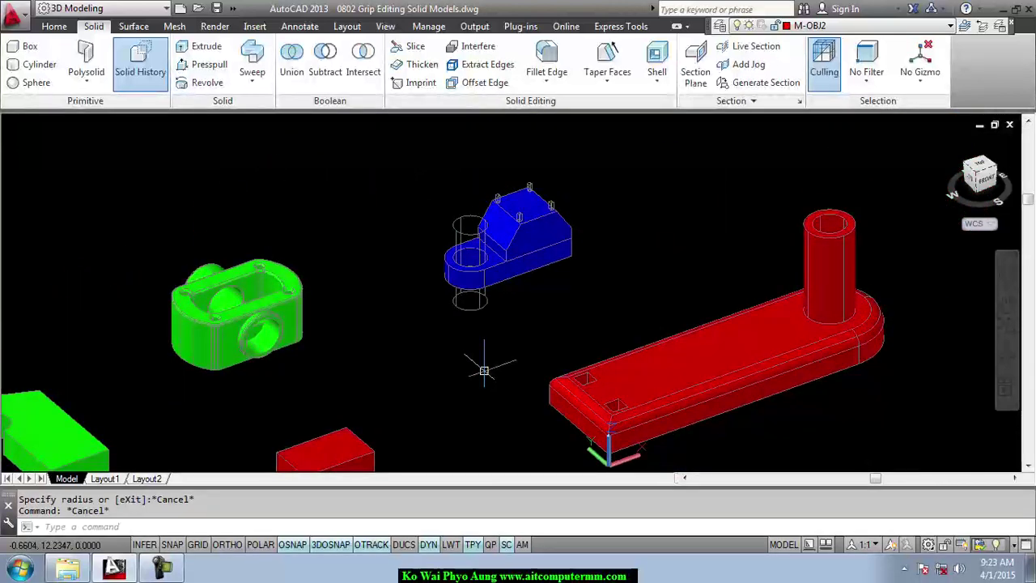